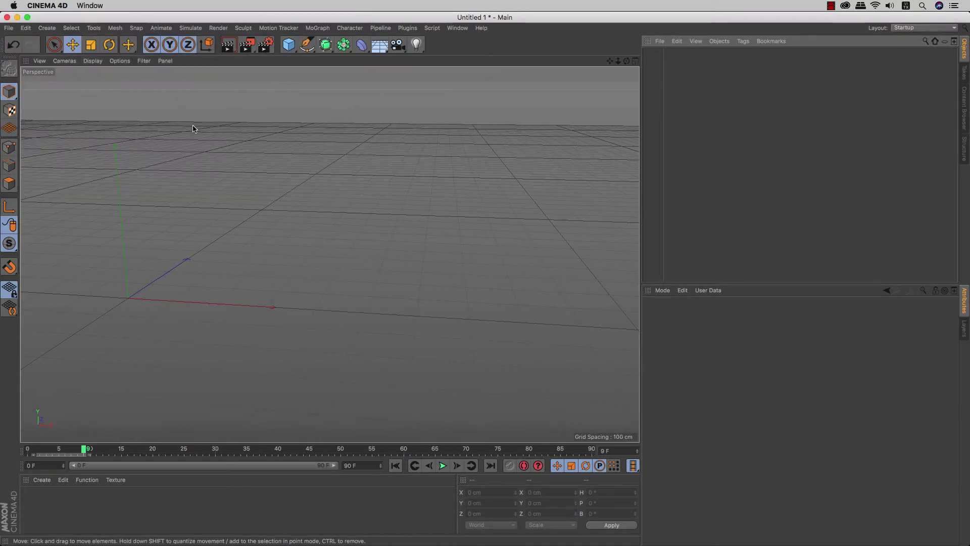
# Add a cube to the scene and set a keyframe on its X position.
pyautogui.click(288, 45)
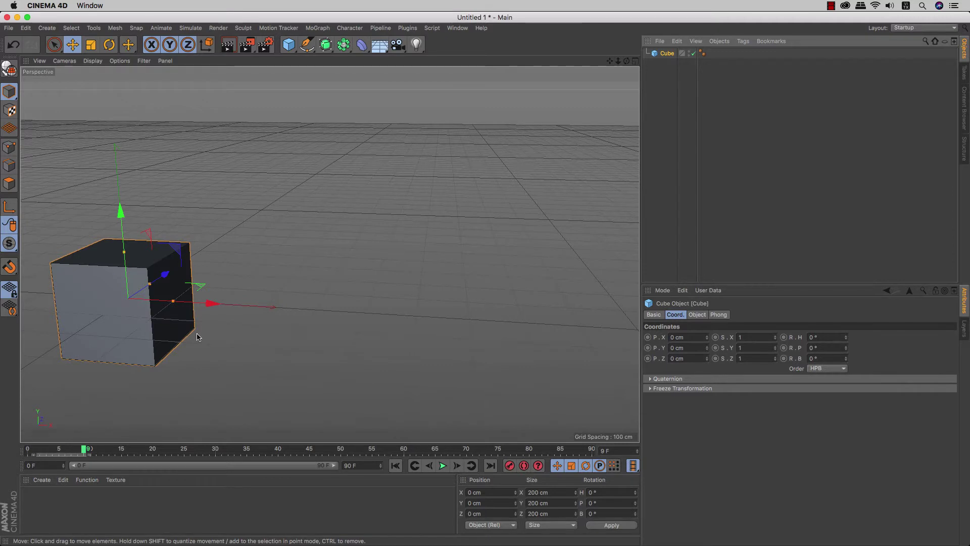
pyautogui.scroll(-2, 197, 336)
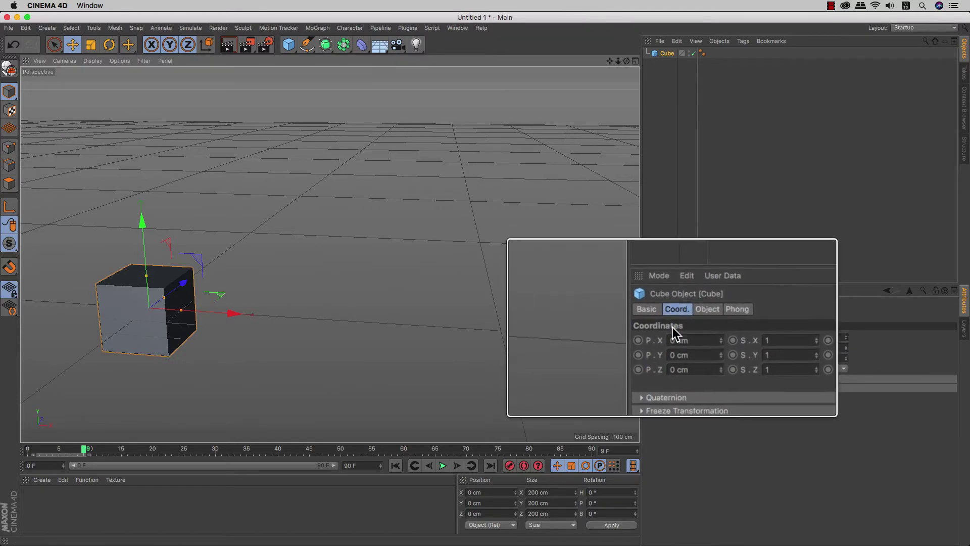
pyautogui.keyDown('ctrl'); pyautogui.click(643, 336); pyautogui.keyUp('ctrl')
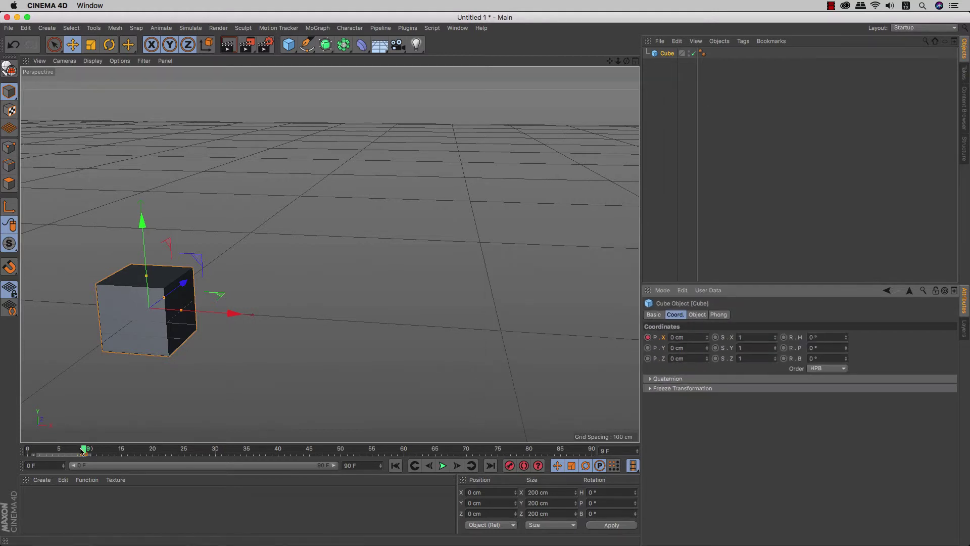
# Redo the X position keyframe at 0 cm on frame 0, then slide the cube right along X.
pyautogui.press('super+z')
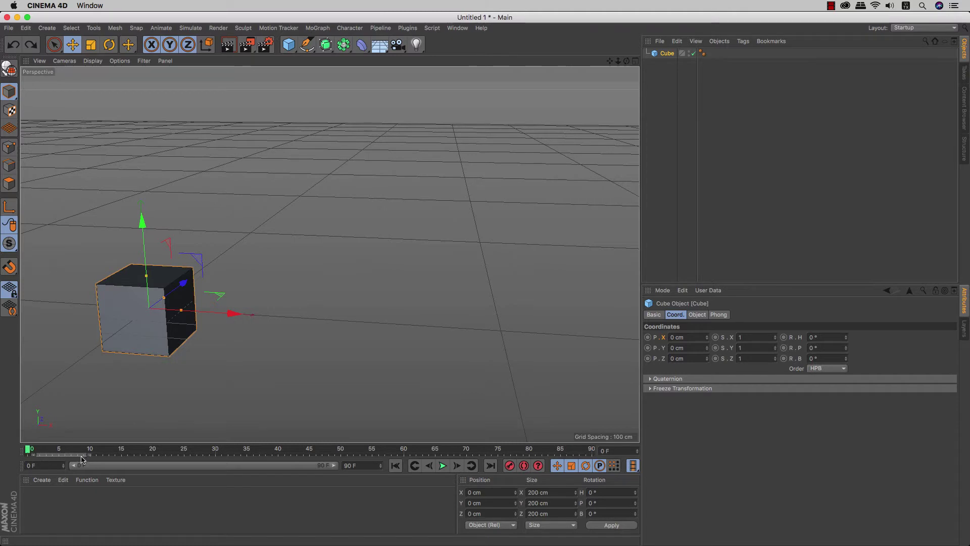
pyautogui.click(29, 454)
pyautogui.click(647, 338)
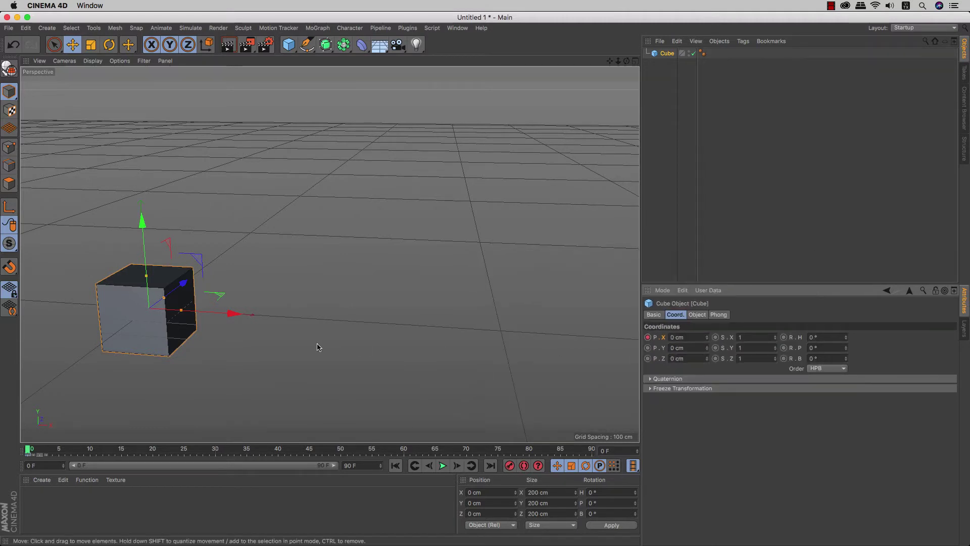
pyautogui.moveTo(229, 314); pyautogui.dragTo(456, 320)
# Undo the move and key the cube at 508.559 cm X on frame 50.
pyautogui.press('super+z')
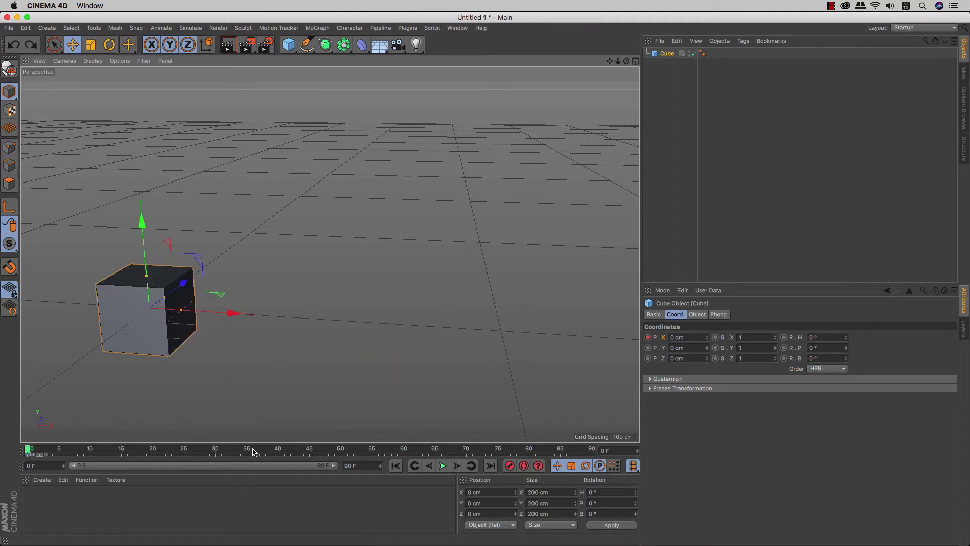
pyautogui.click(343, 450)
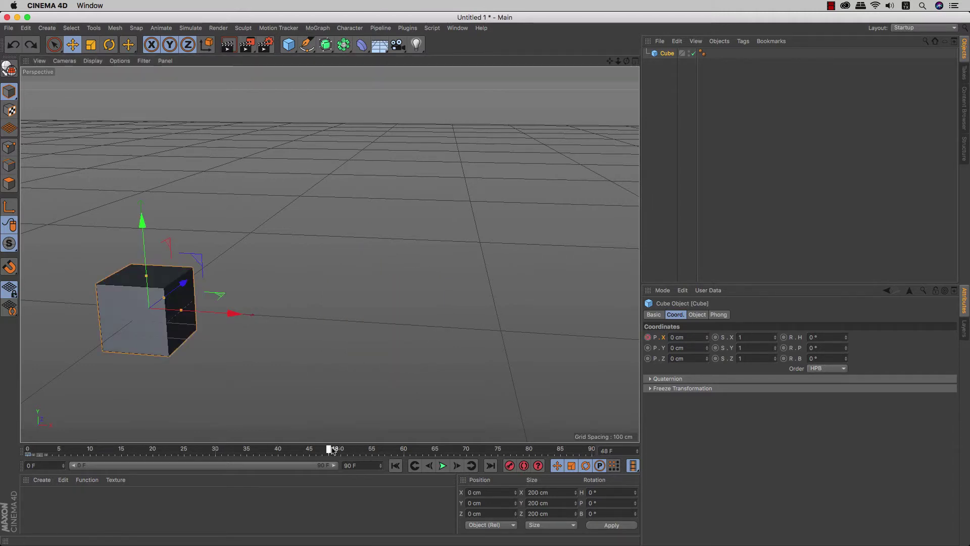
pyautogui.moveTo(332, 450); pyautogui.dragTo(334, 450)
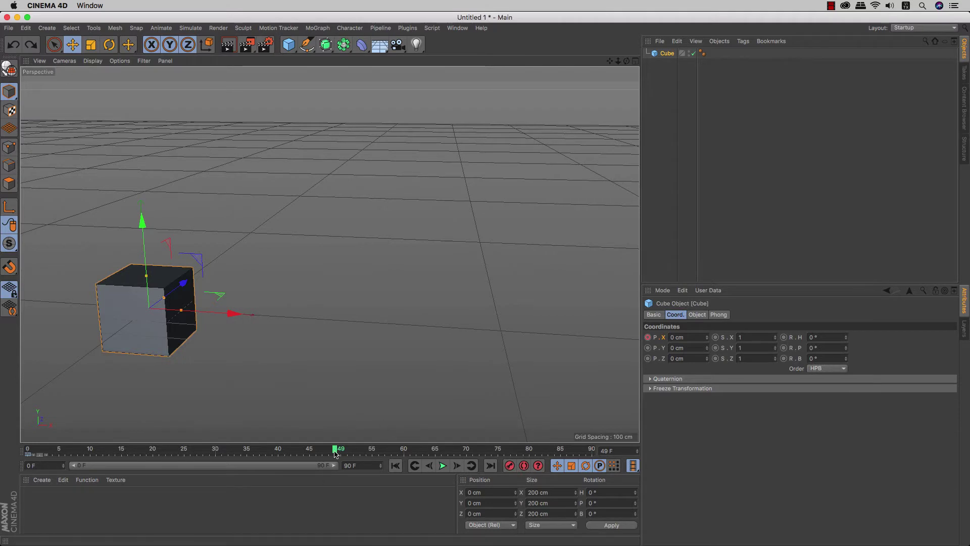
pyautogui.moveTo(234, 314); pyautogui.dragTo(413, 325)
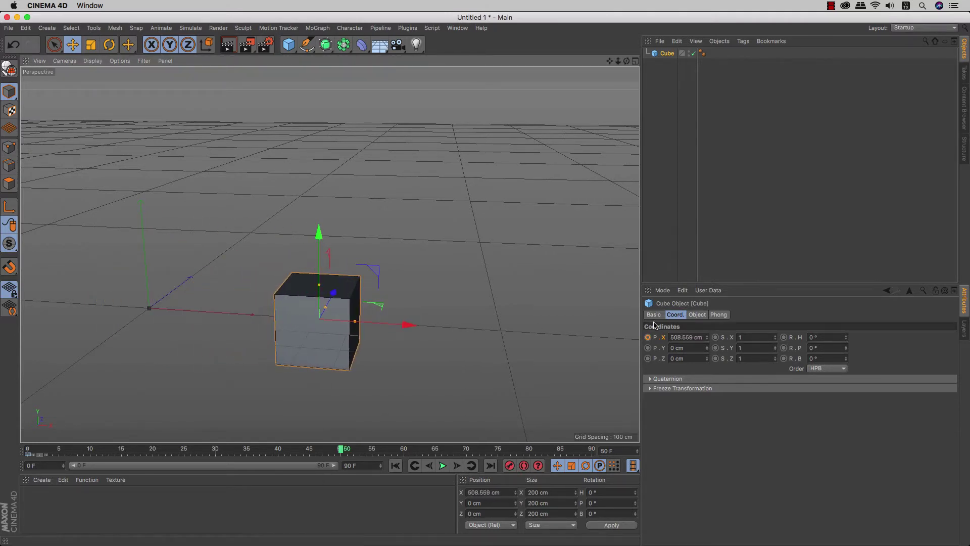
pyautogui.click(648, 337)
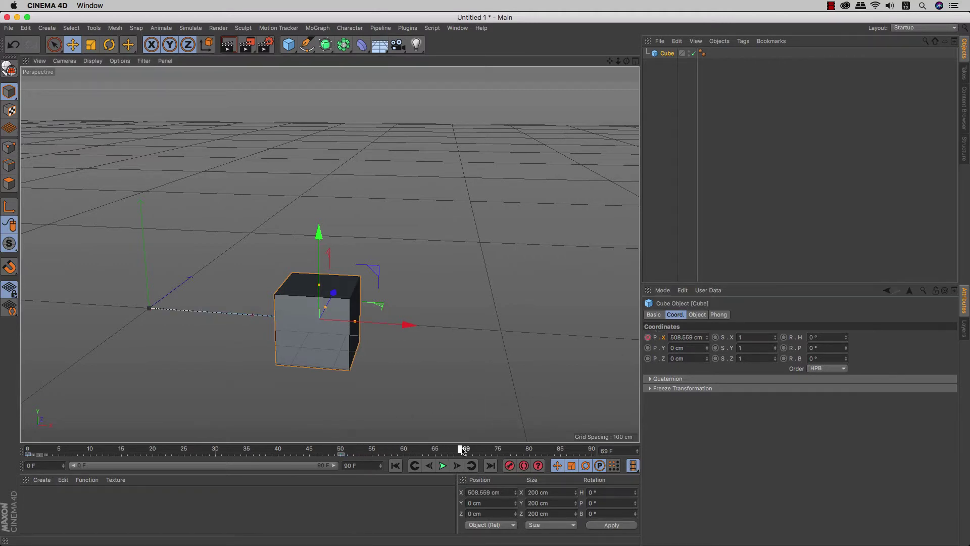
# Key the cube further right at 1004.957 cm X on frame 80.
pyautogui.moveTo(509, 451); pyautogui.dragTo(530, 451)
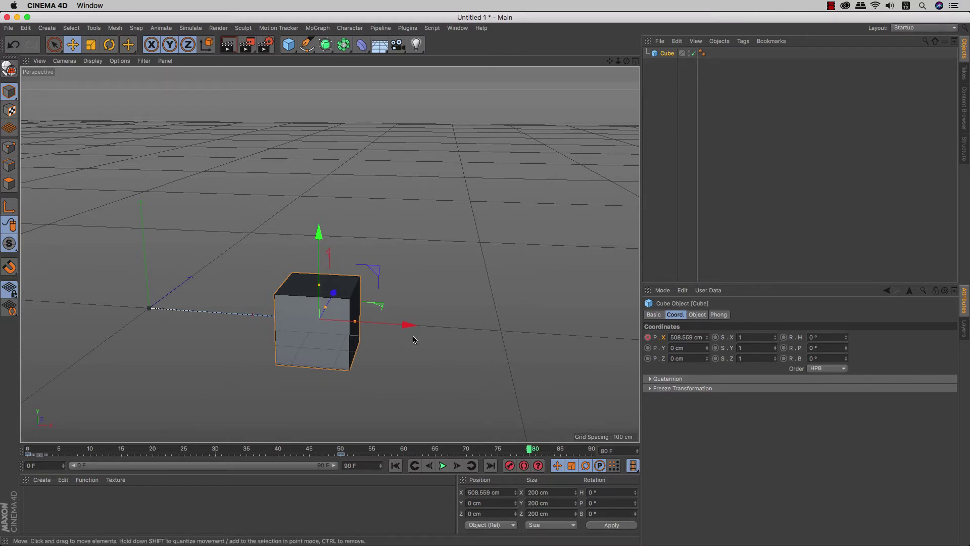
pyautogui.moveTo(417, 326); pyautogui.dragTo(601, 331)
pyautogui.click(648, 337)
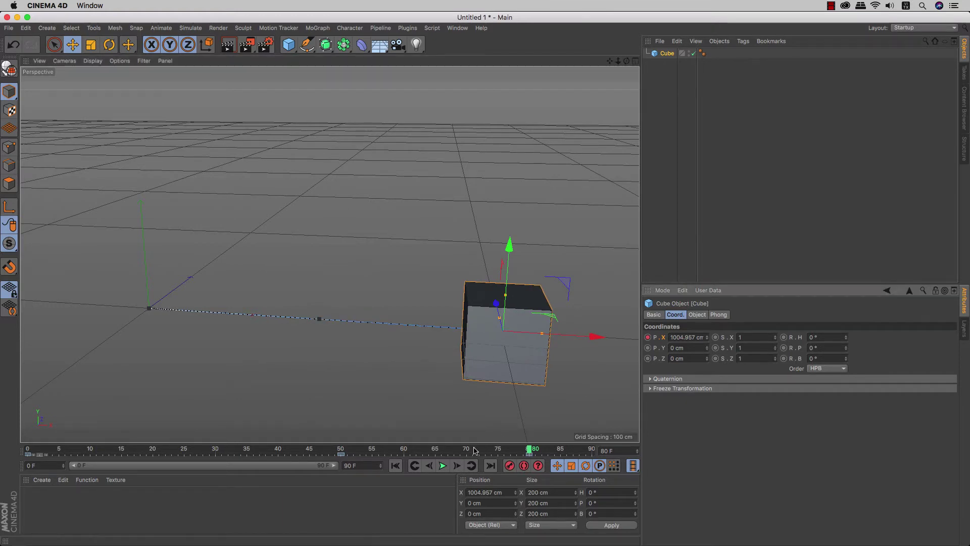
# Play and stop the animation, then pan the view to reframe the cube.
pyautogui.click(446, 465)
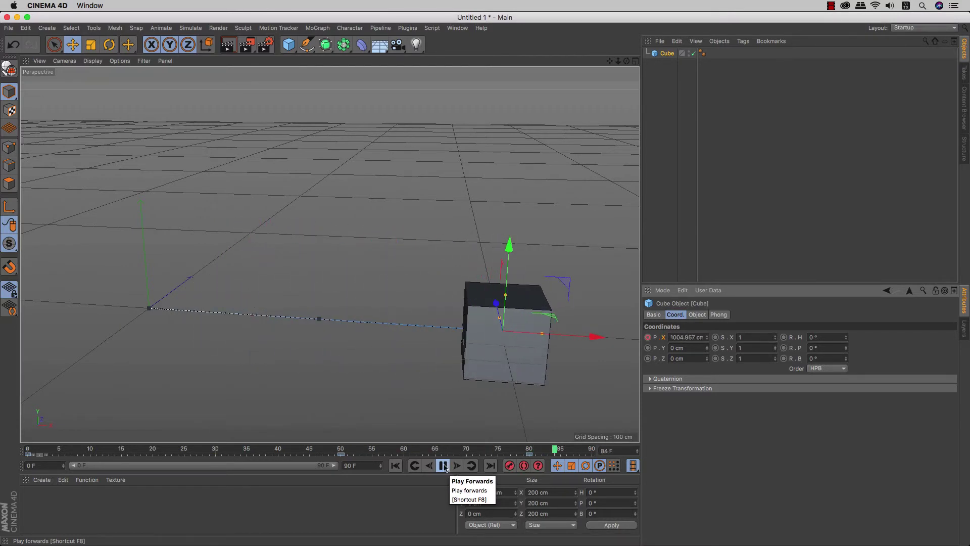
pyautogui.click(443, 465)
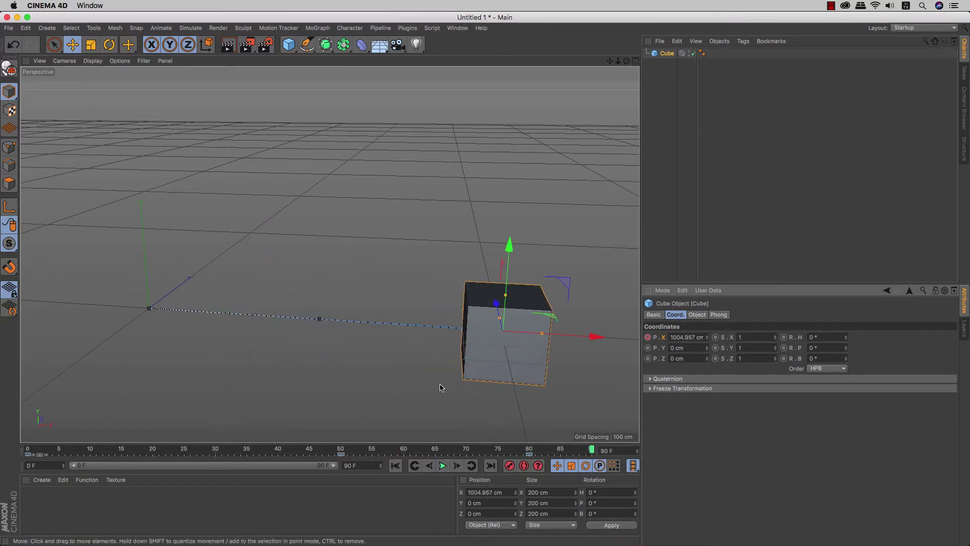
pyautogui.keyDown('alt'); pyautogui.moveTo(440, 388); pyautogui.dragTo(398, 339, button='middle'); pyautogui.keyUp('alt')
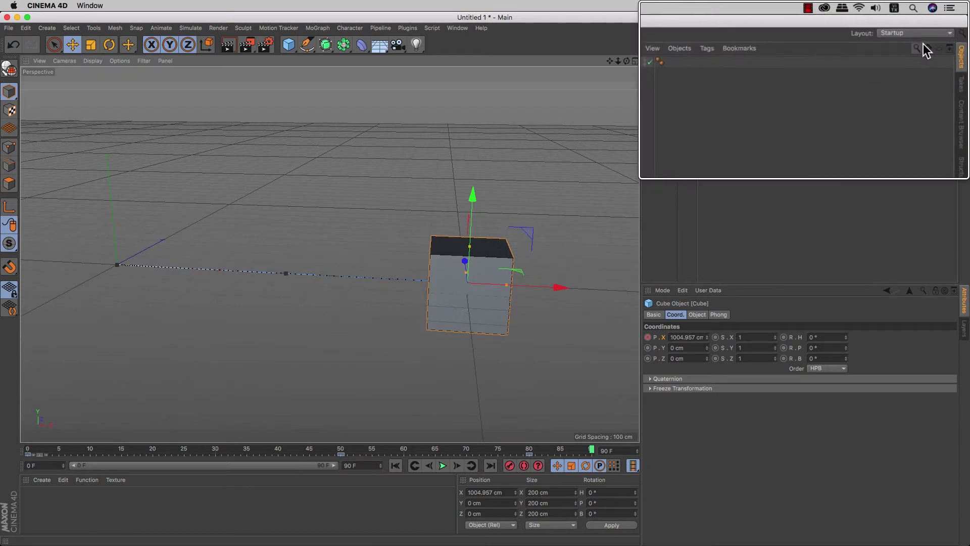
# Switch the interface to the Animate layout and recentre the cube in the viewport.
pyautogui.click(888, 37)
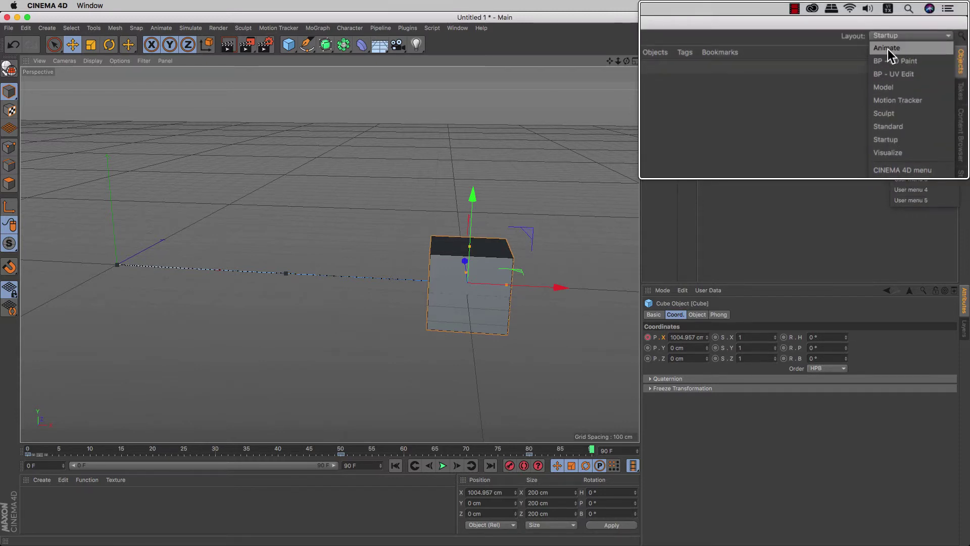
pyautogui.click(887, 50)
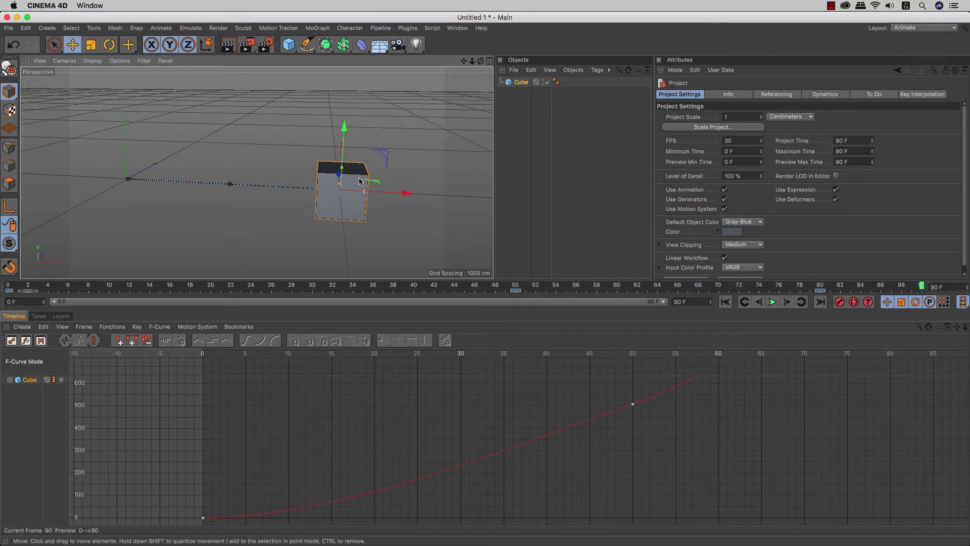
pyautogui.scroll(-3, 277, 154)
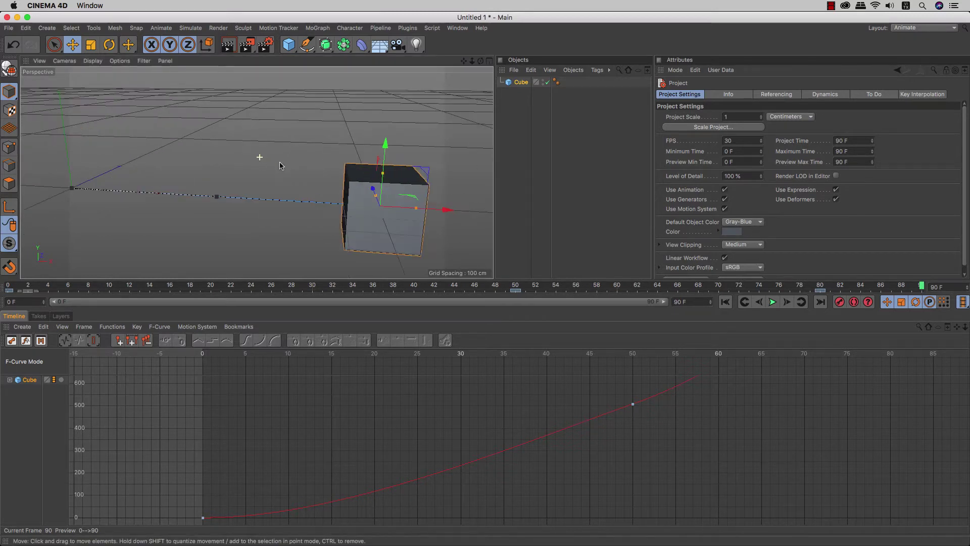
pyautogui.scroll(3, 318, 196)
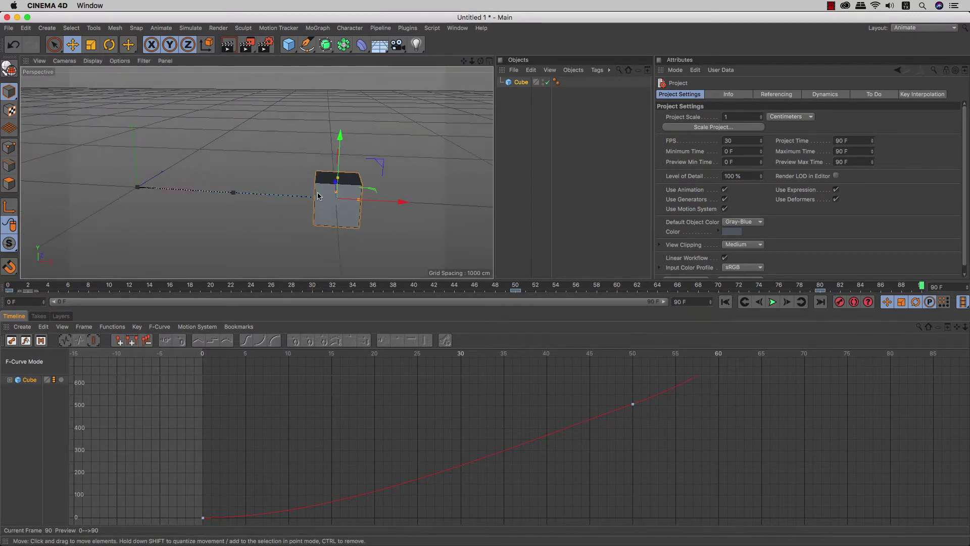
pyautogui.keyDown('alt'); pyautogui.moveTo(318, 196); pyautogui.dragTo(256, 171, button='middle'); pyautogui.keyUp('alt')
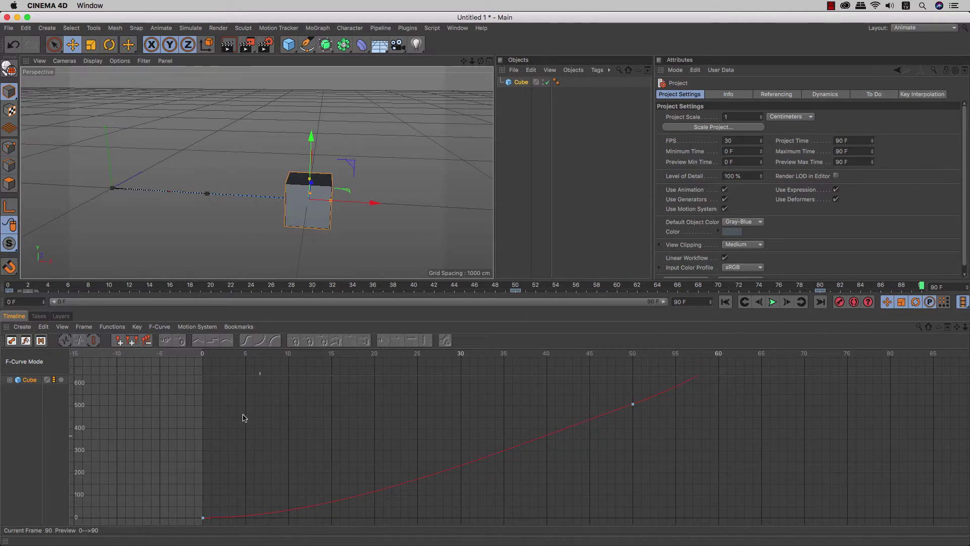
# Show the Dope Sheet, expand Cube > Position to the Position X track, and deselect all keys.
pyautogui.click(11, 340)
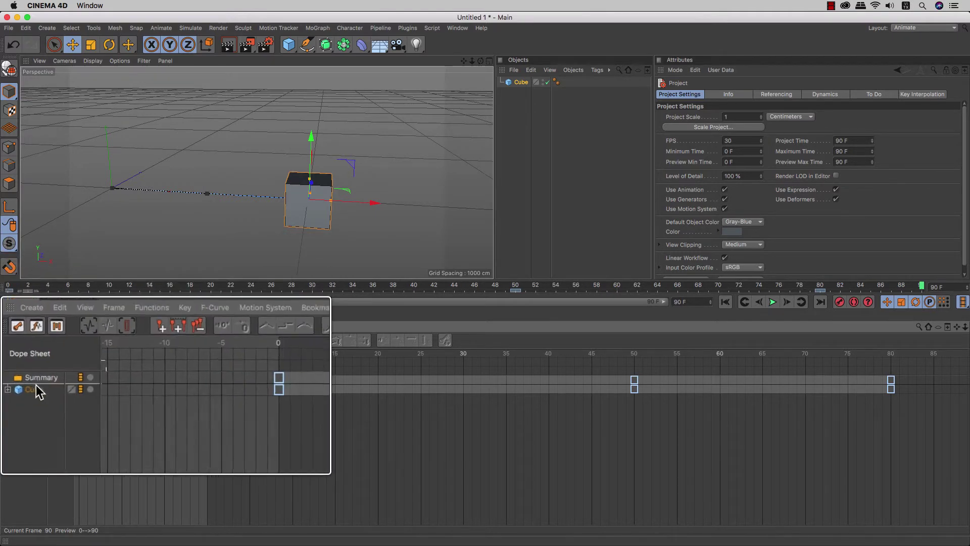
pyautogui.click(23, 390)
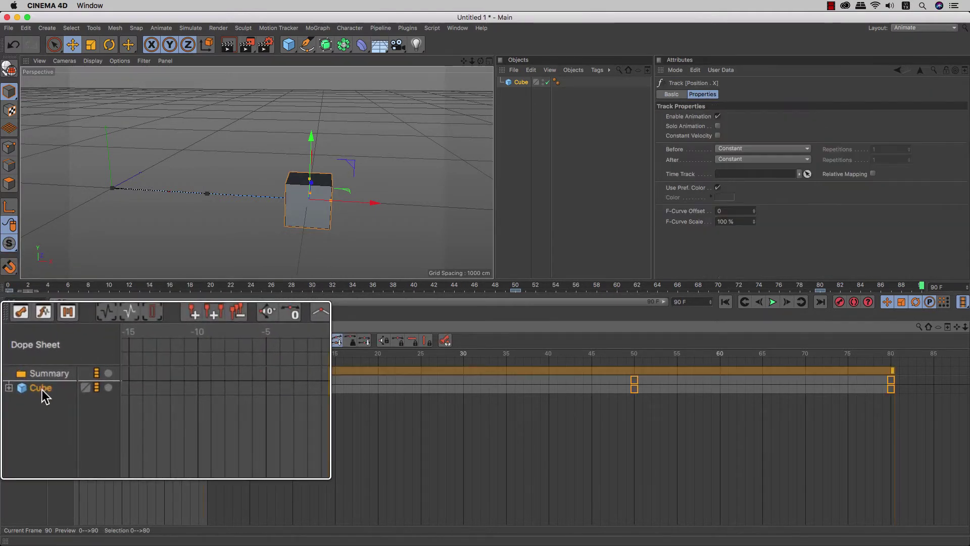
pyautogui.click(6, 389)
pyautogui.click(19, 397)
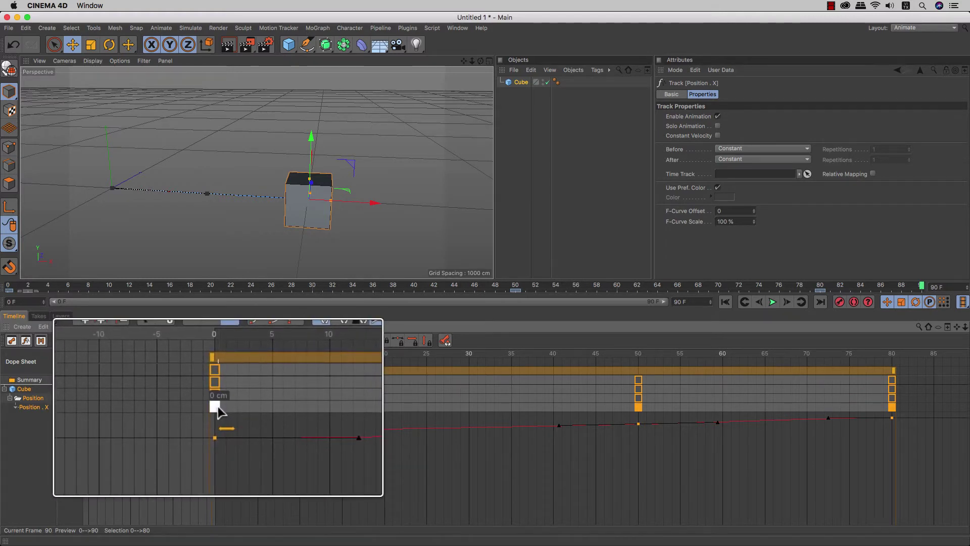
pyautogui.click(202, 424)
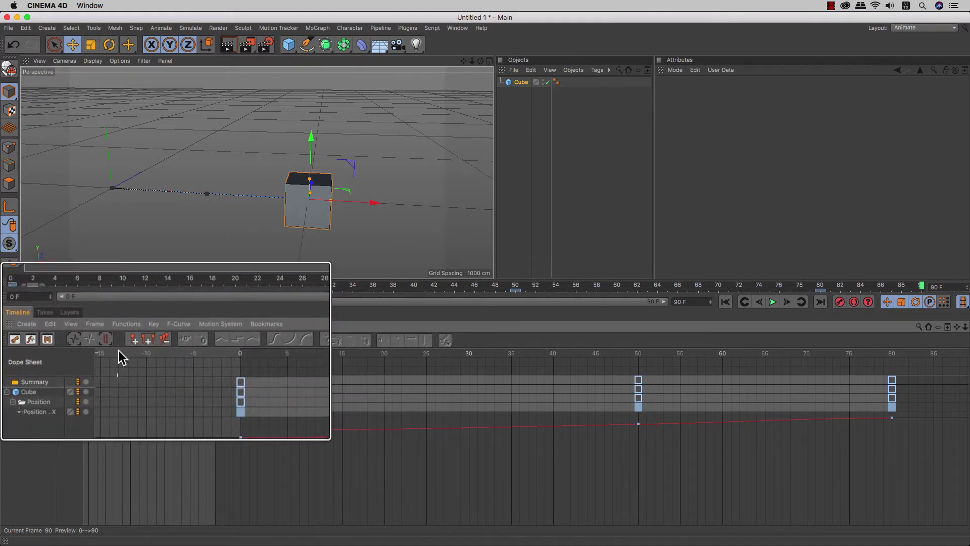
# View the Position.X curve in F-Curve Mode, then switch the Timeline to Motion Mode.
pyautogui.click(27, 342)
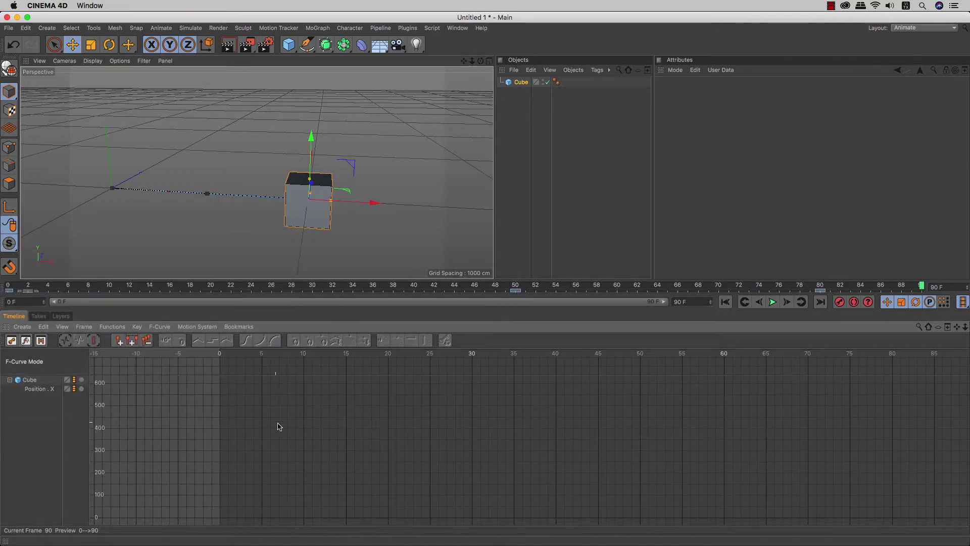
pyautogui.click(38, 389)
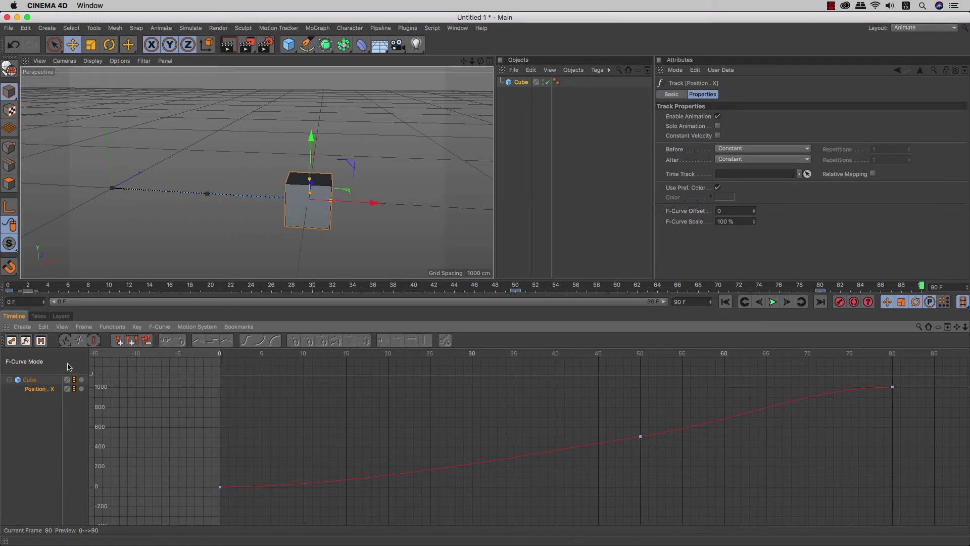
pyautogui.click(41, 341)
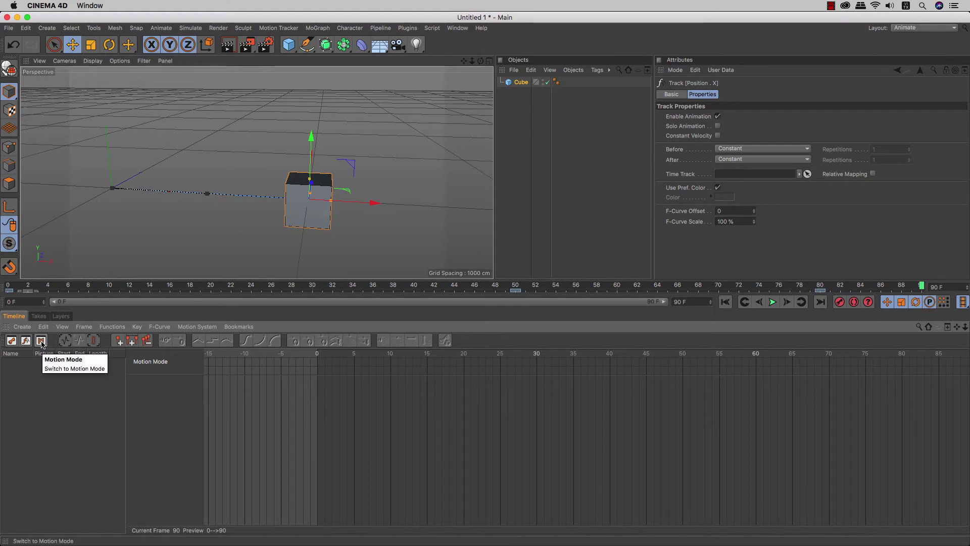
# In the Dope Sheet, select the frame-0 Position.X key and open the Create menu.
pyautogui.click(12, 340)
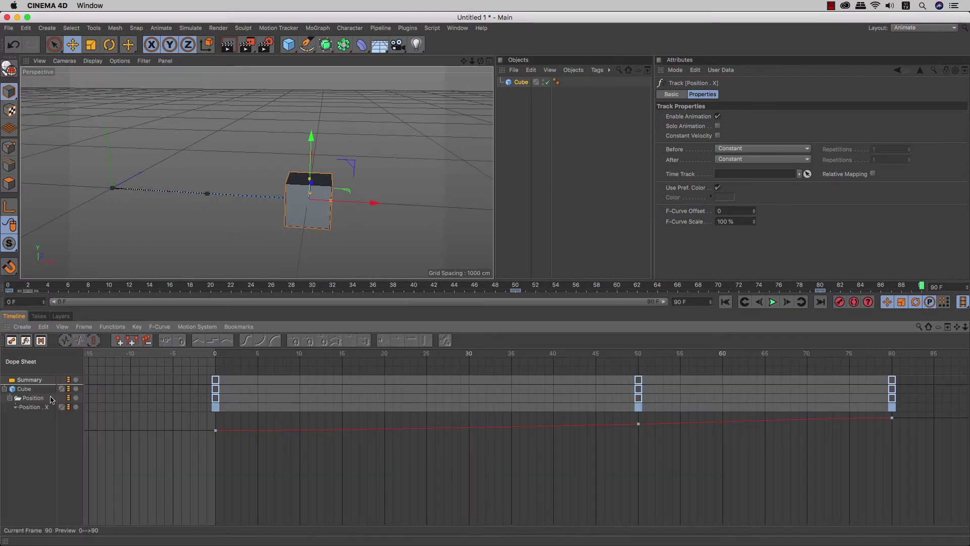
pyautogui.click(216, 407)
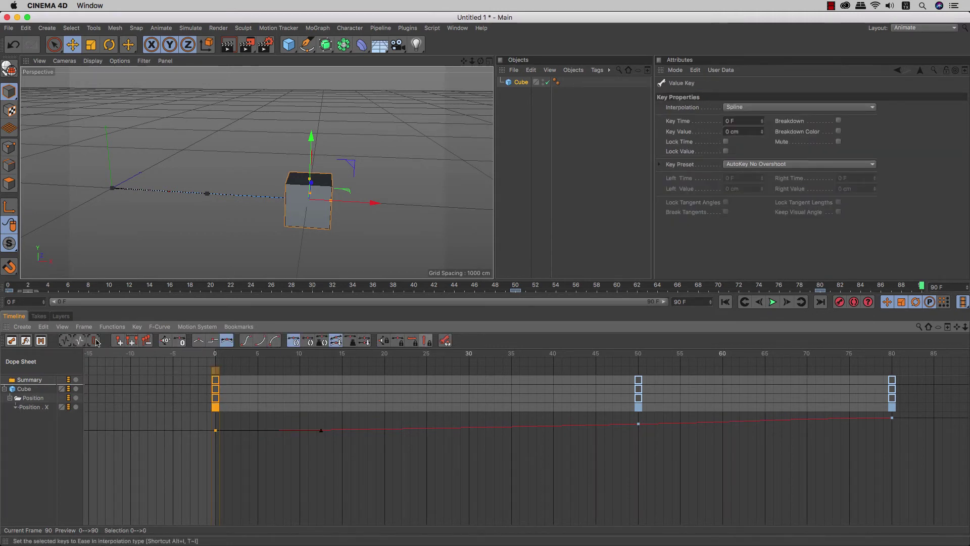
pyautogui.click(23, 327)
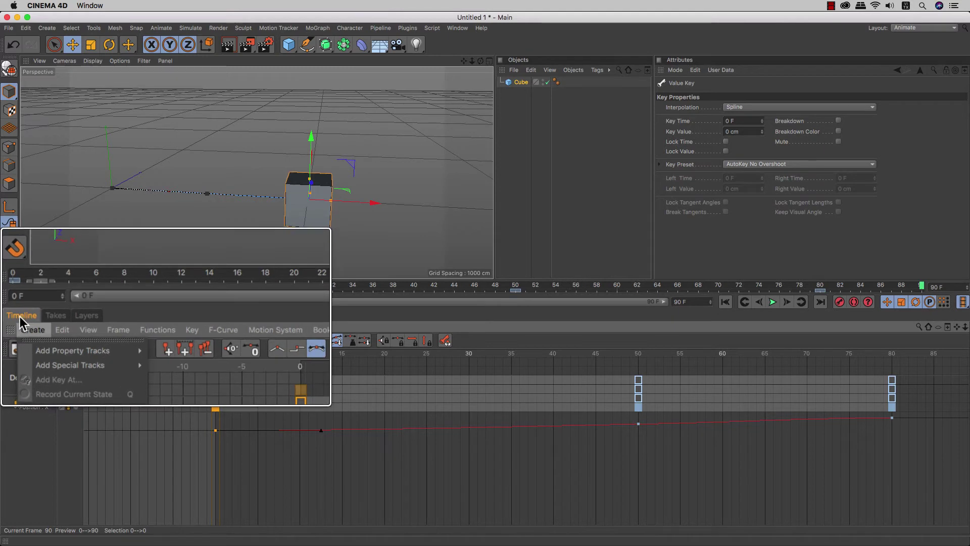
pyautogui.click(14, 315)
pyautogui.click(76, 316)
pyautogui.click(57, 316)
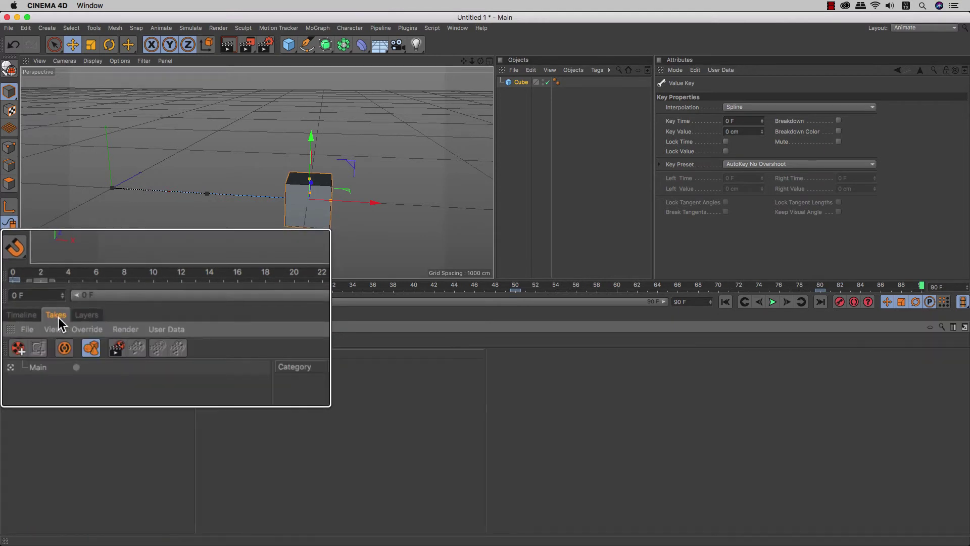
pyautogui.click(84, 315)
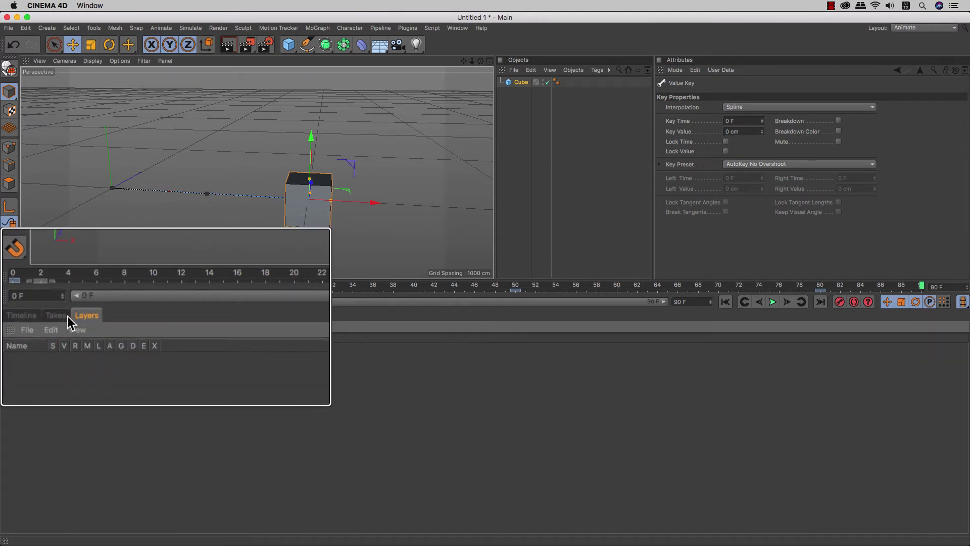
pyautogui.click(28, 316)
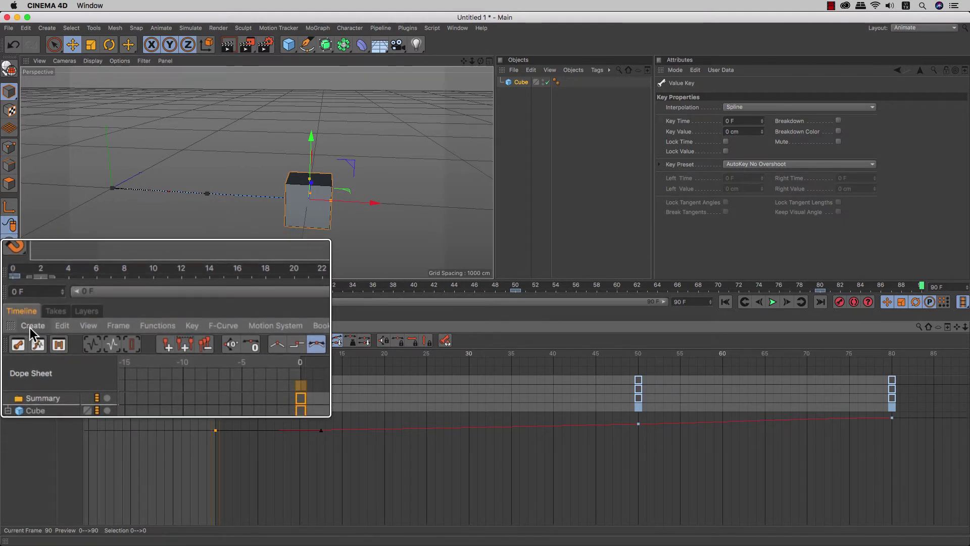
pyautogui.click(21, 327)
pyautogui.moveTo(42, 326)
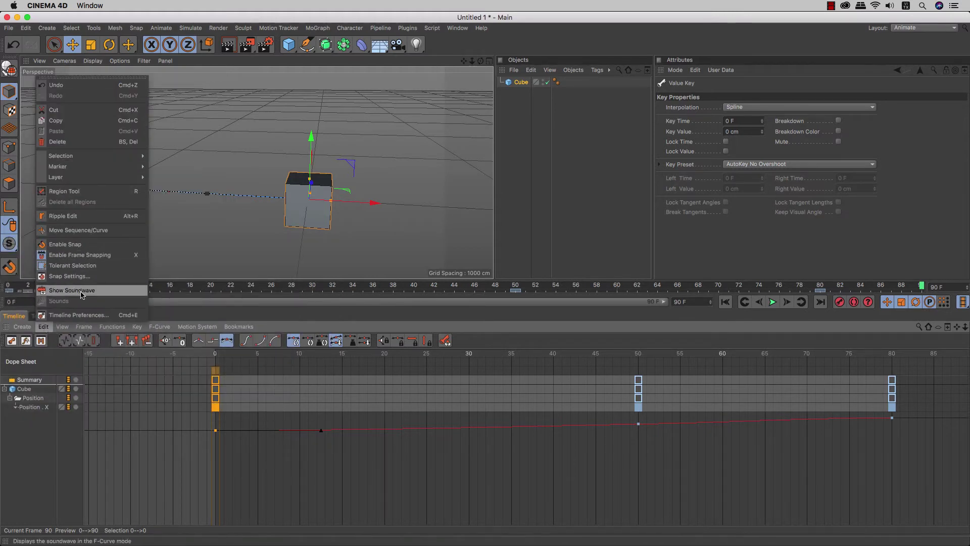
pyautogui.moveTo(87, 328)
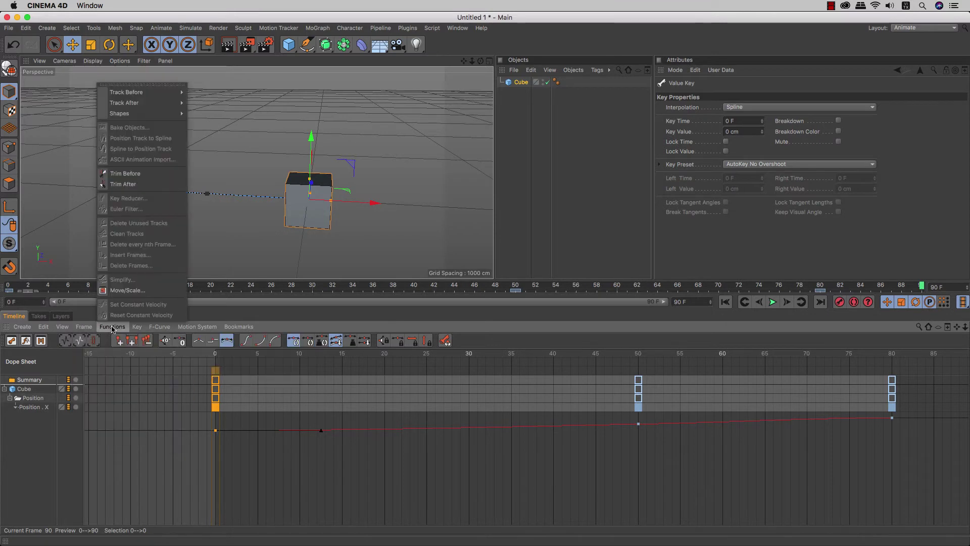
pyautogui.moveTo(160, 327)
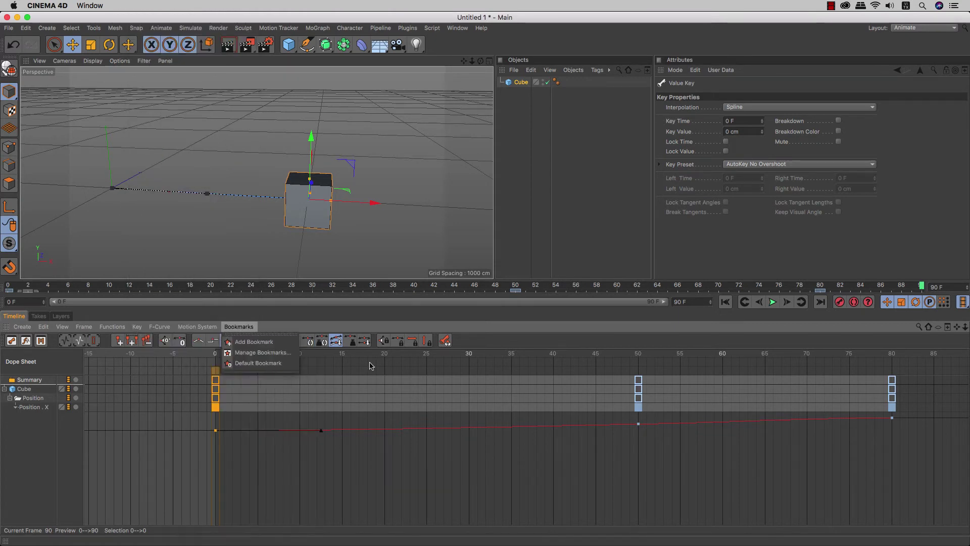
pyautogui.click(334, 367)
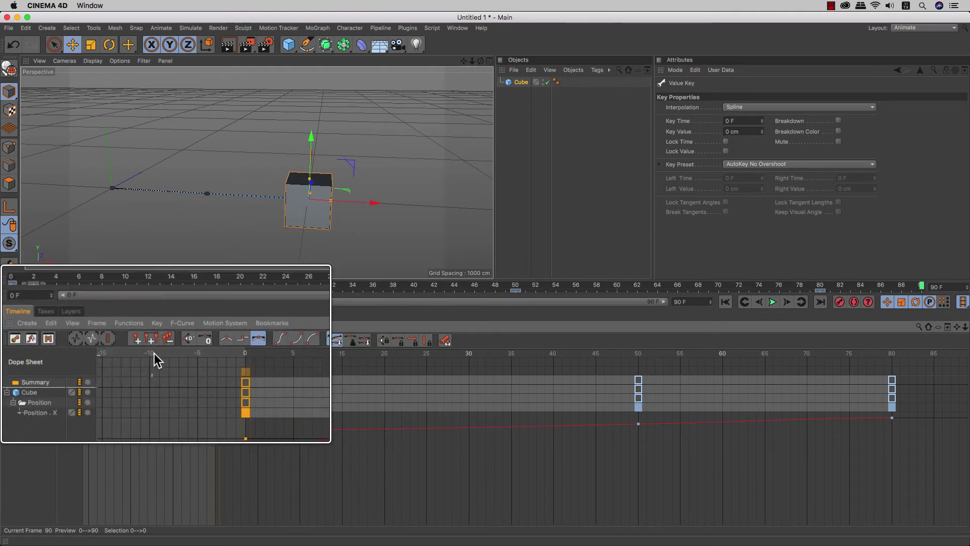
# Frame the dope sheet on all keys, the selected frame-0 keys, and current frame 90.
pyautogui.click(80, 341)
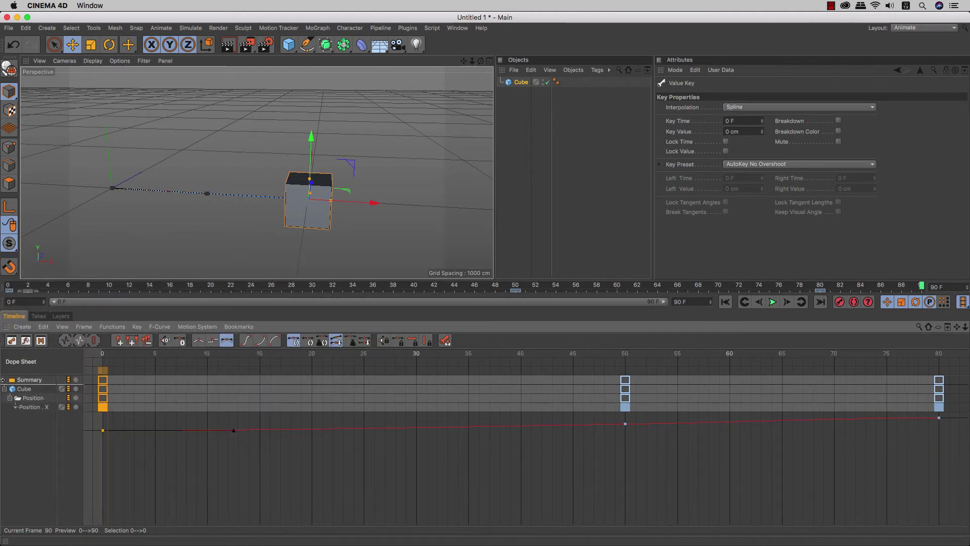
pyautogui.click(80, 341)
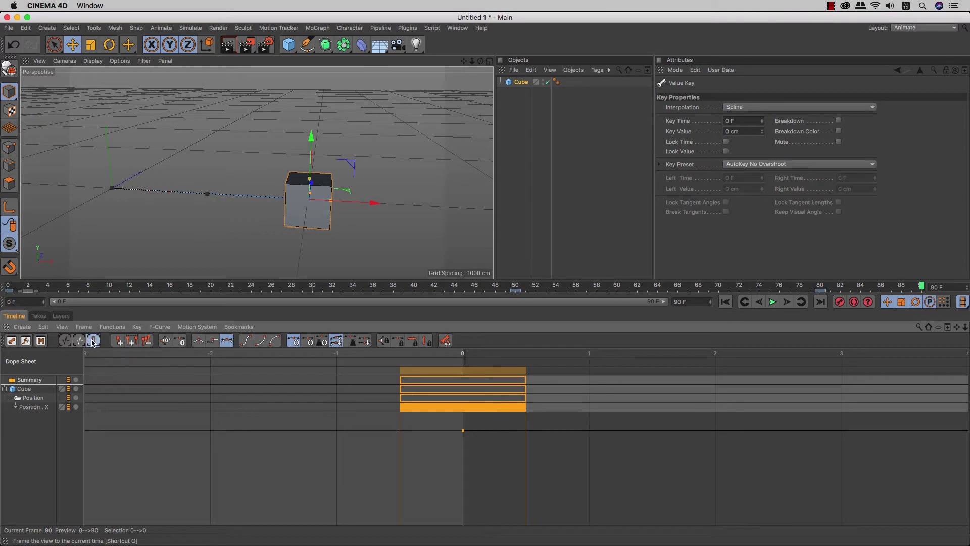
pyautogui.click(93, 341)
pyautogui.click(64, 341)
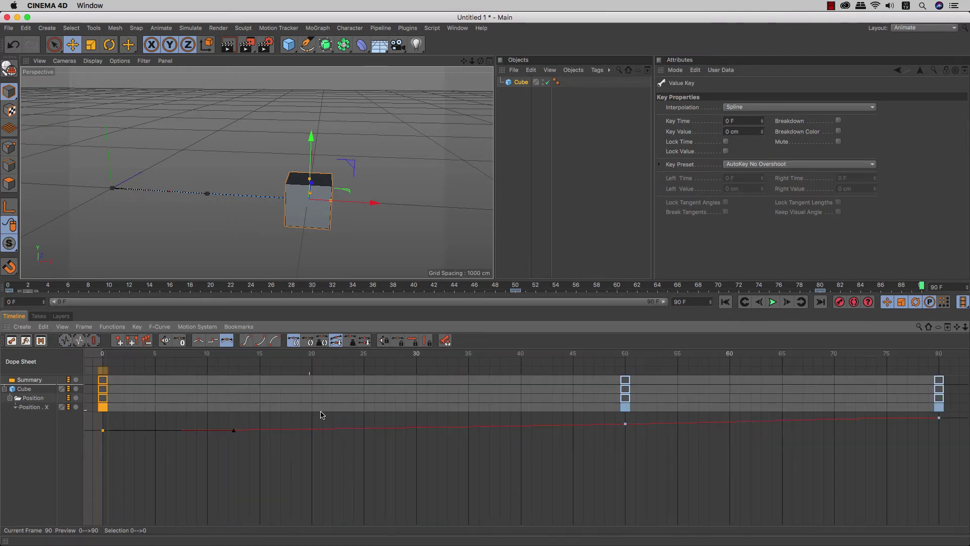
pyautogui.press('h')
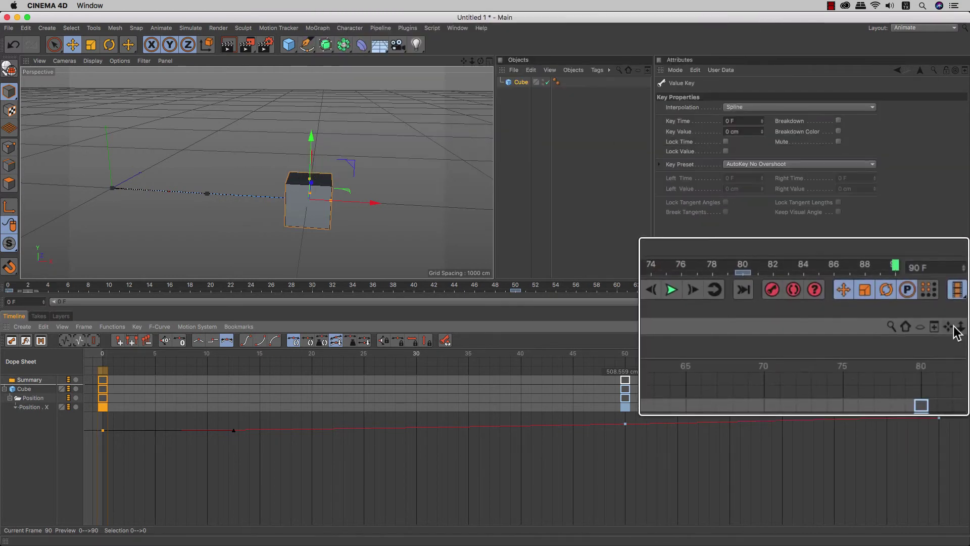
# Pan and zoom the dope sheet time axis out to show frames 0–110.
pyautogui.hscroll(2, 485, 354)
pyautogui.hscroll(2, 485, 348)
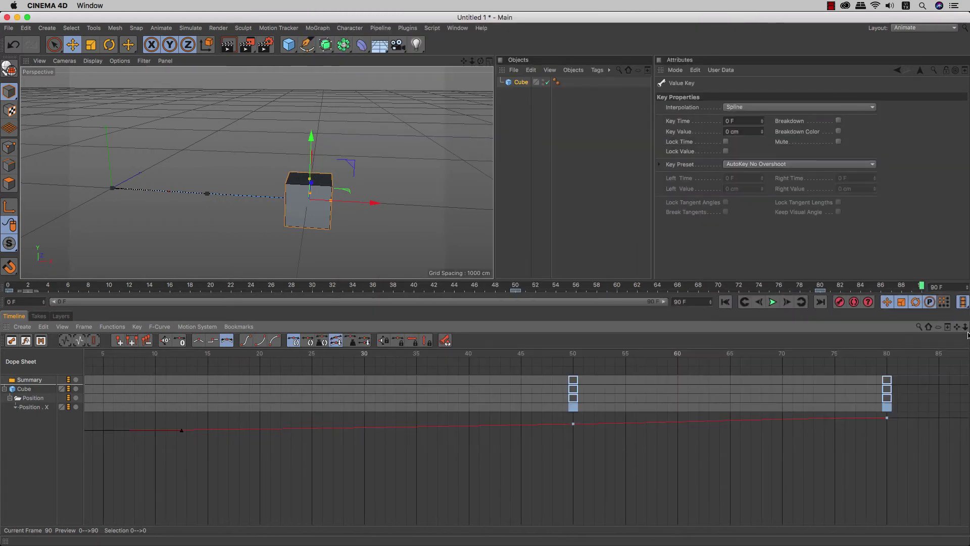
pyautogui.moveTo(957, 327); pyautogui.dragTo(886, 326)
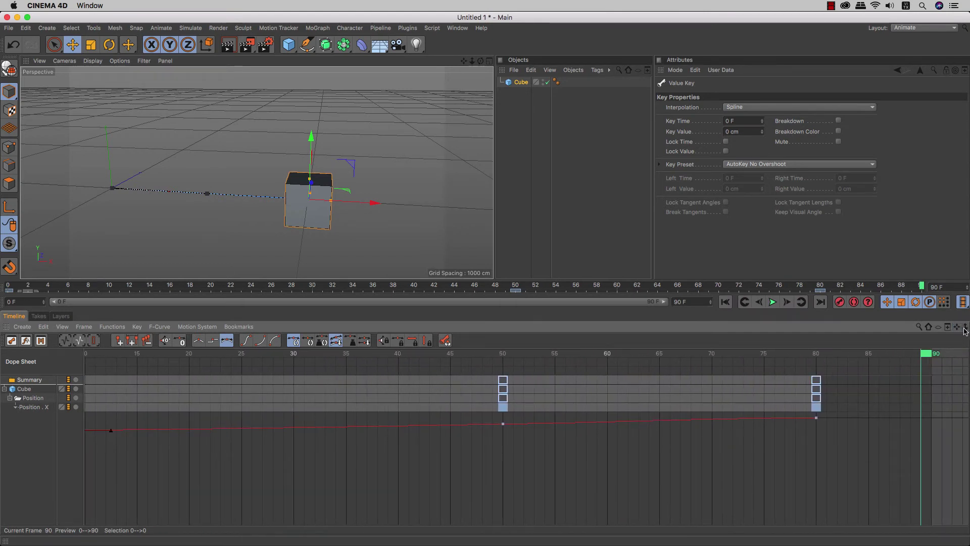
pyautogui.moveTo(947, 326); pyautogui.dragTo(485, 350)
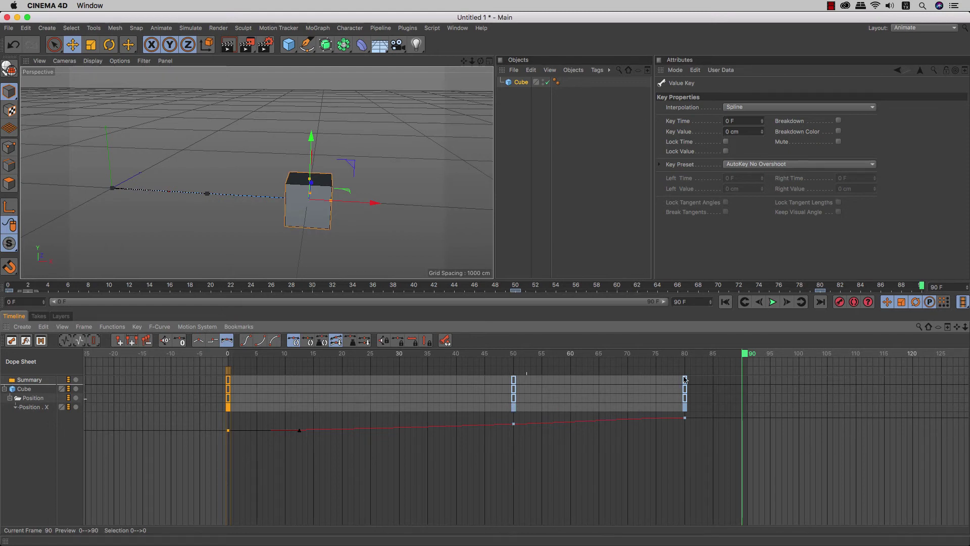
pyautogui.moveTo(919, 326); pyautogui.dragTo(901, 326)
pyautogui.keyDown('shift'); pyautogui.scroll(-2, 527, 444); pyautogui.keyUp('shift')
pyautogui.keyDown('shift'); pyautogui.scroll(4, 527, 445); pyautogui.keyUp('shift')
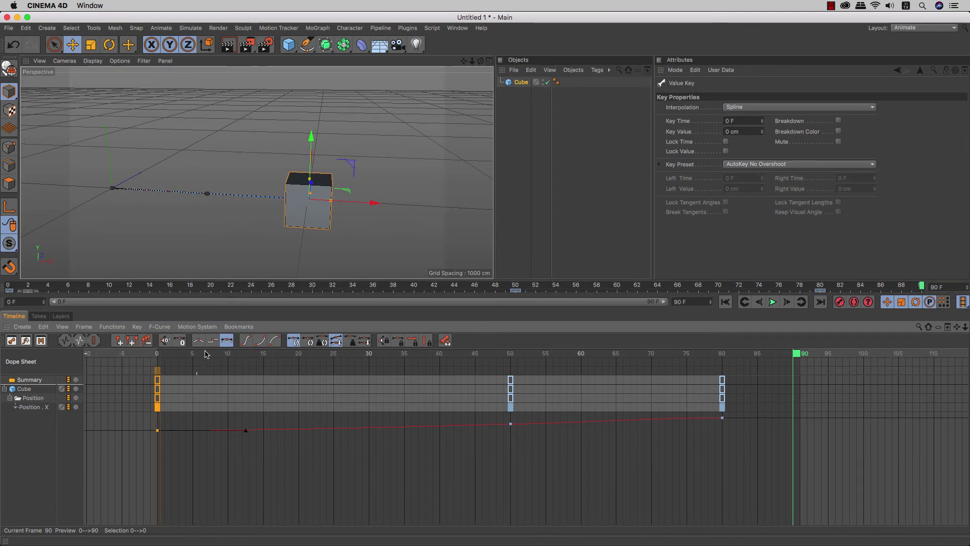
# Add markers at frames 5 and 13, then delete all markers, leaving frame 13 current.
pyautogui.click(193, 353)
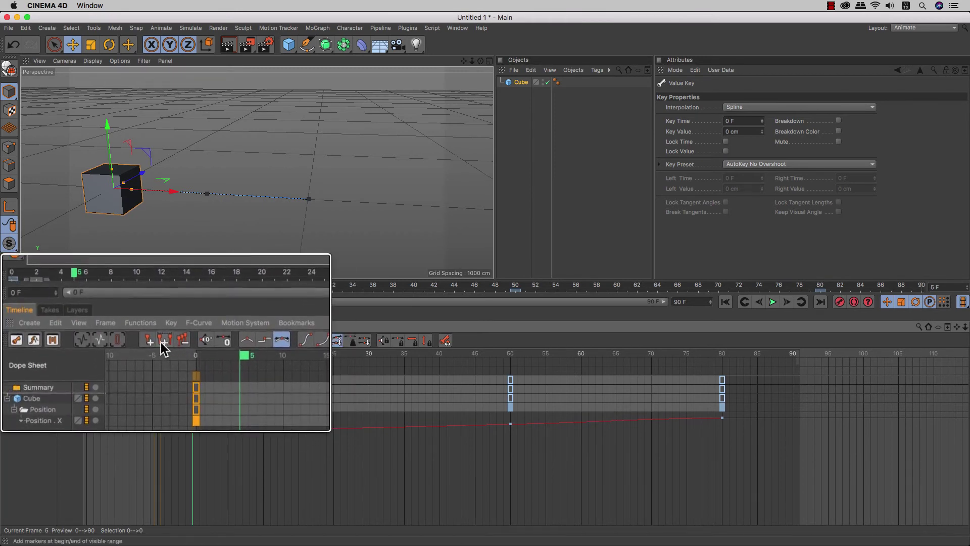
pyautogui.click(161, 340)
pyautogui.moveTo(175, 353); pyautogui.dragTo(235, 354)
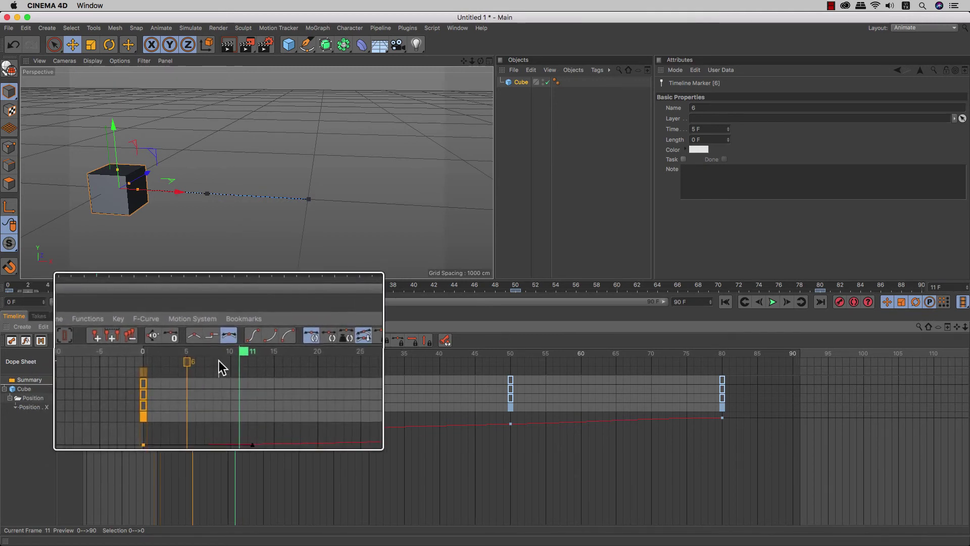
pyautogui.click(248, 353)
pyautogui.doubleClick(194, 363)
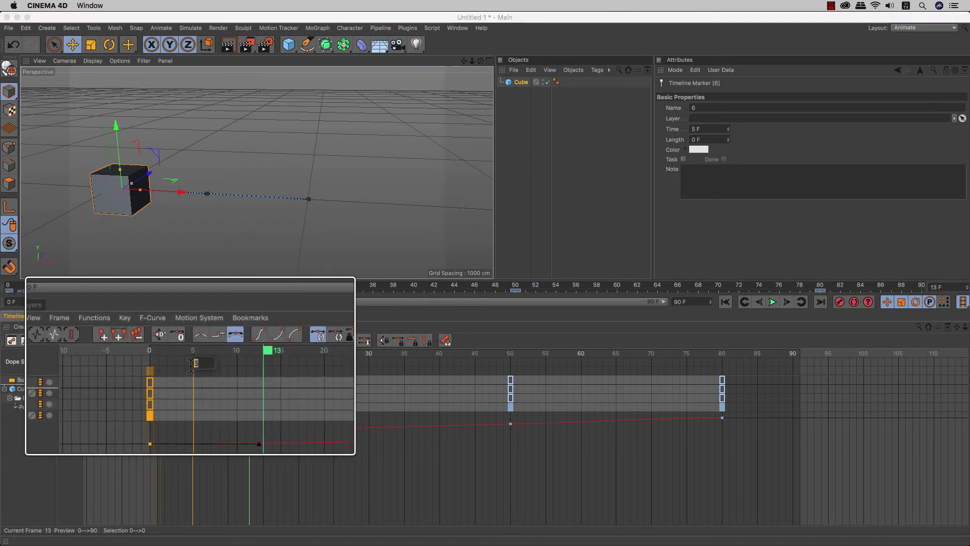
pyautogui.press('Return')
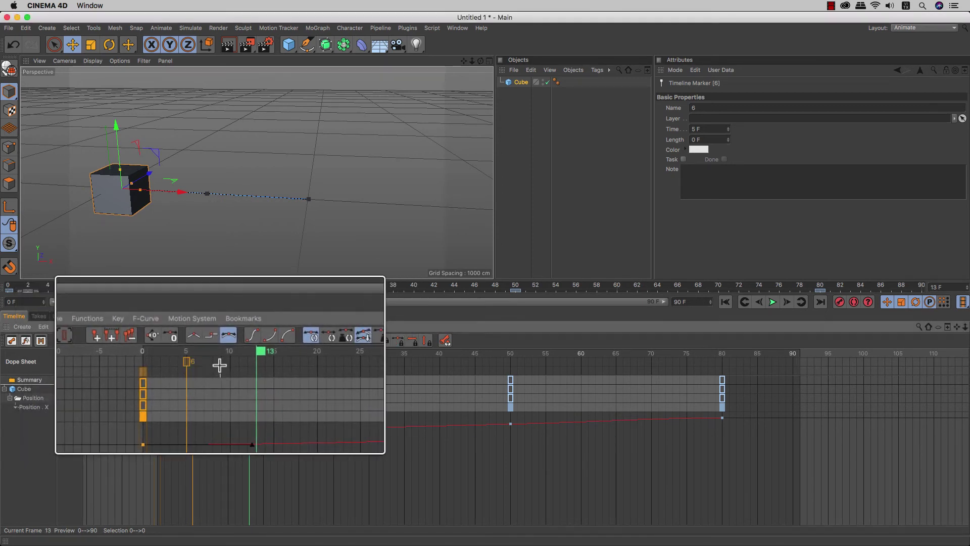
pyautogui.click(150, 344)
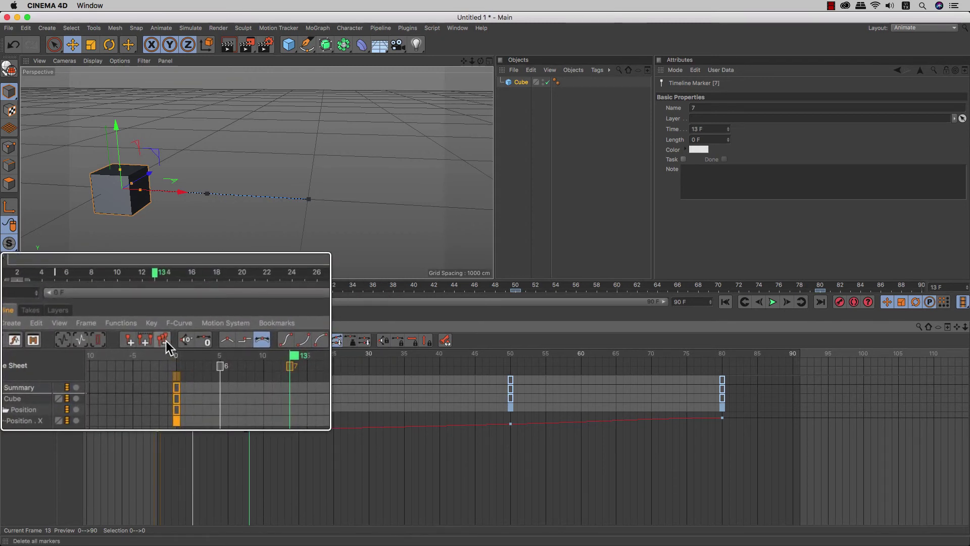
pyautogui.click(165, 342)
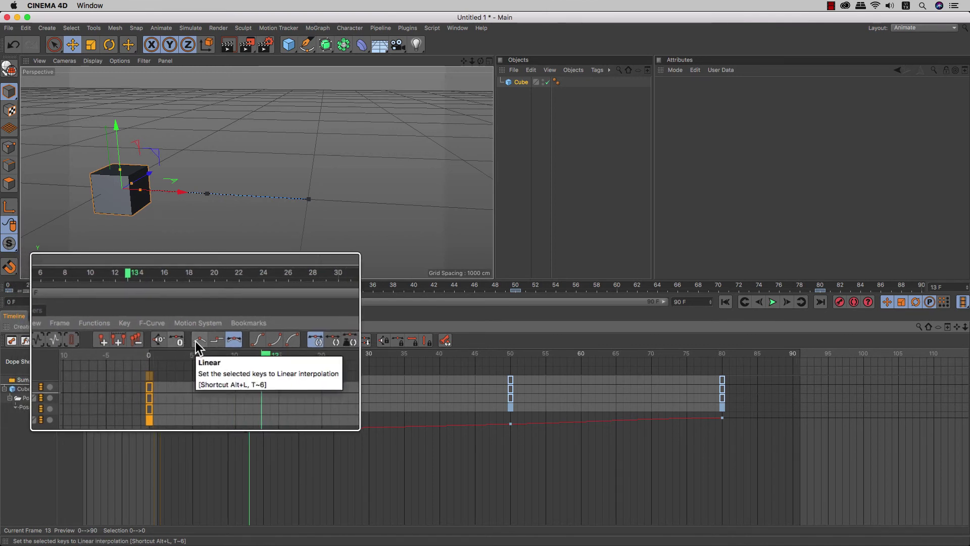
# In F-Curve Mode, select the frame-50 key, try Step and Linear, then apply Ease Ease.
pyautogui.click(26, 341)
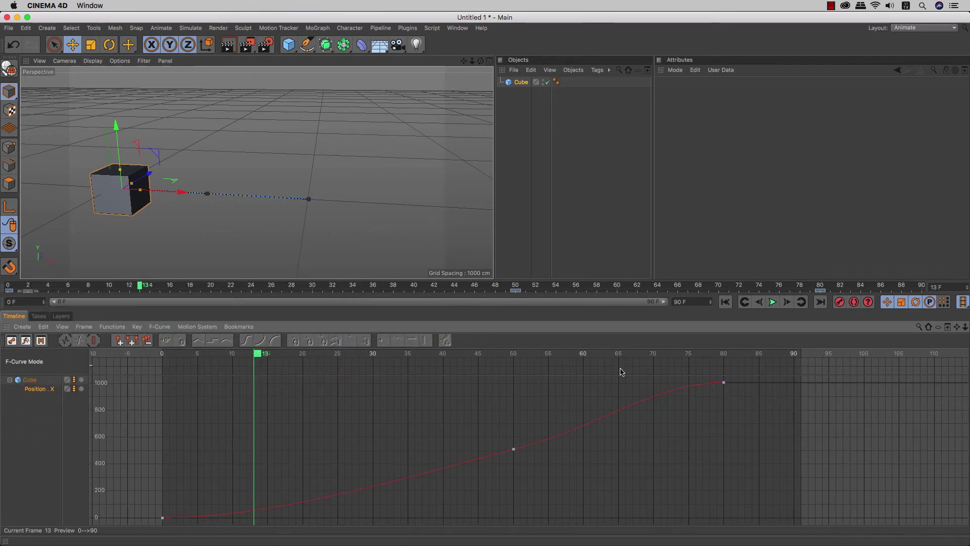
pyautogui.moveTo(490, 420); pyautogui.dragTo(541, 468)
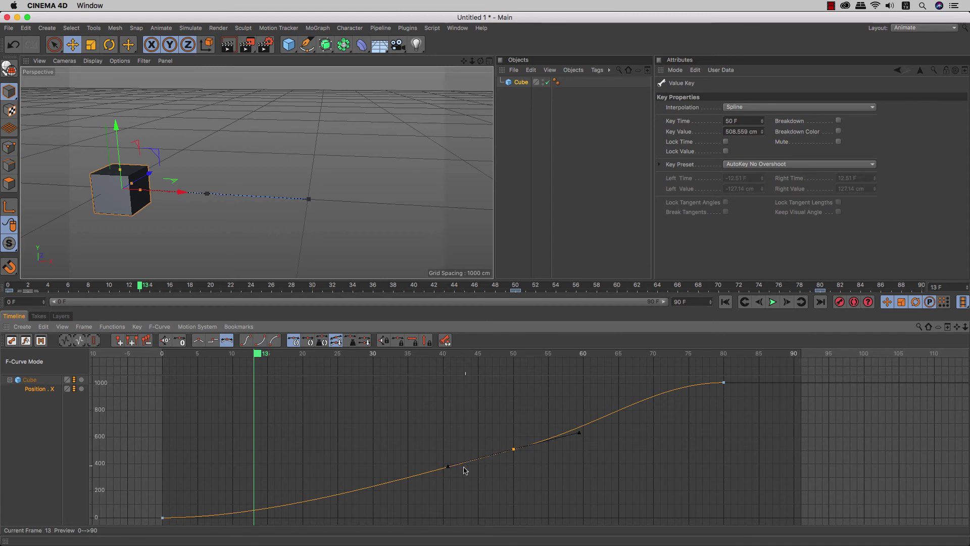
pyautogui.click(213, 341)
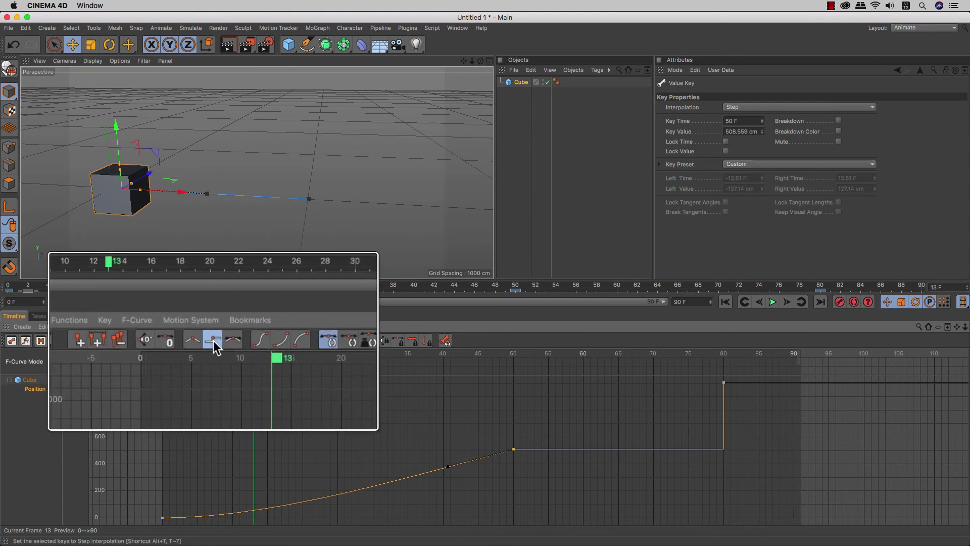
pyautogui.click(197, 340)
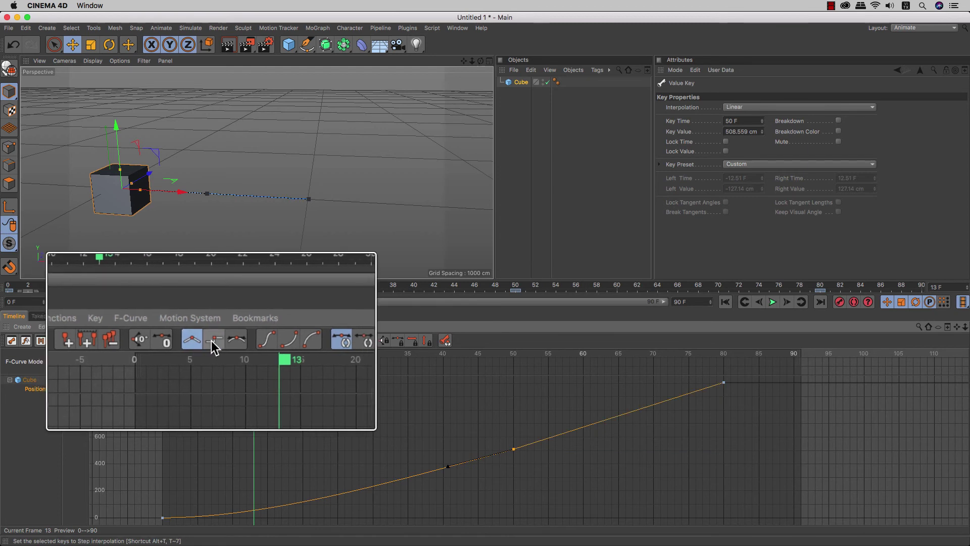
pyautogui.click(213, 341)
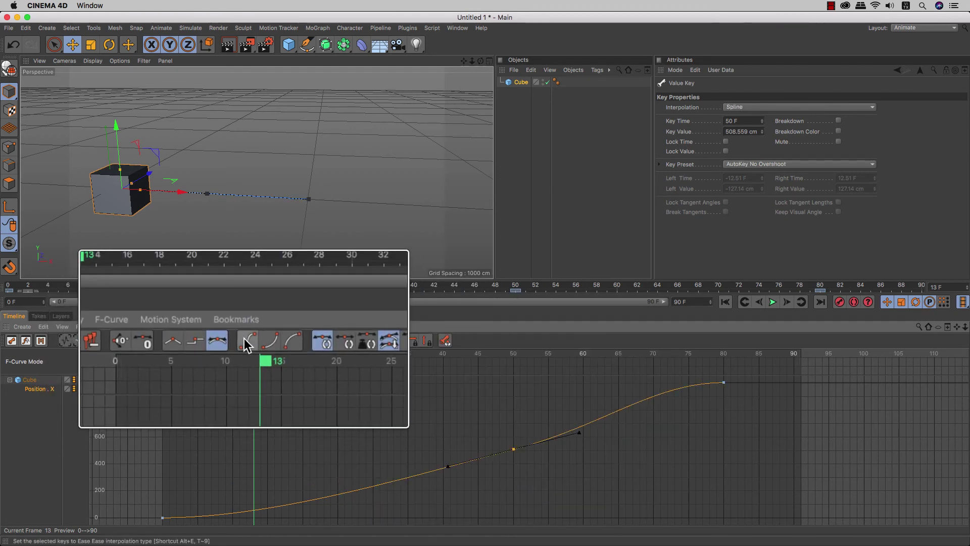
pyautogui.click(245, 343)
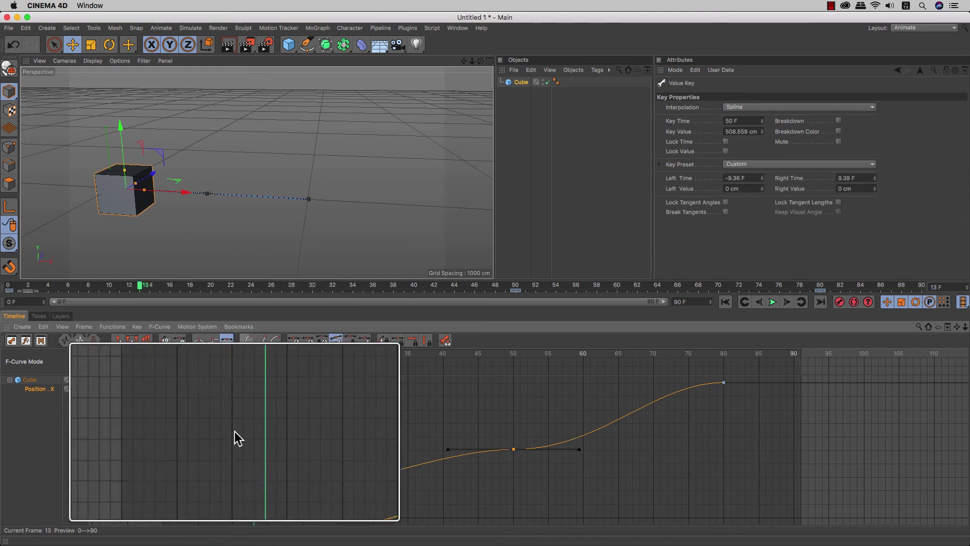
# Apply Ease In to the frame-50 key and drag it up to 677.743 cm.
pyautogui.click(260, 342)
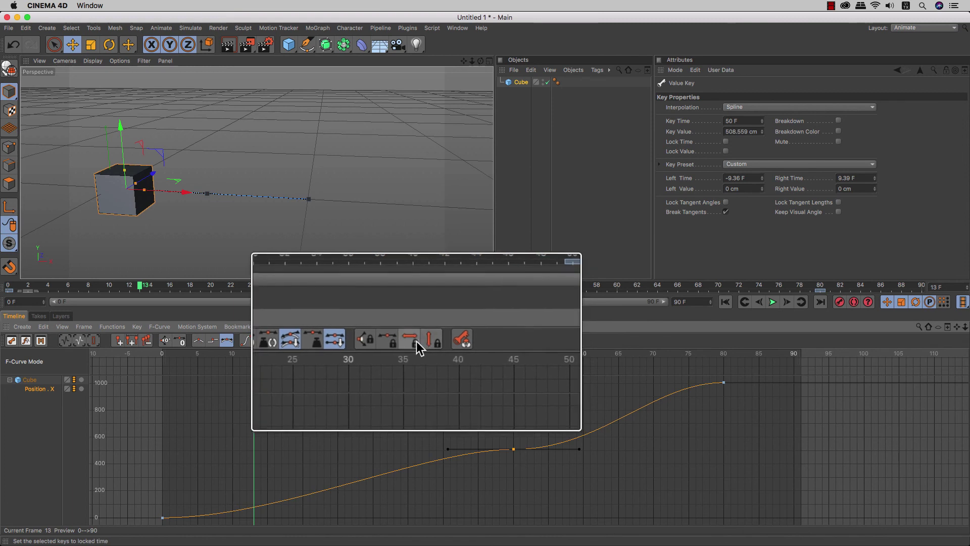
pyautogui.moveTo(514, 449); pyautogui.dragTo(515, 427)
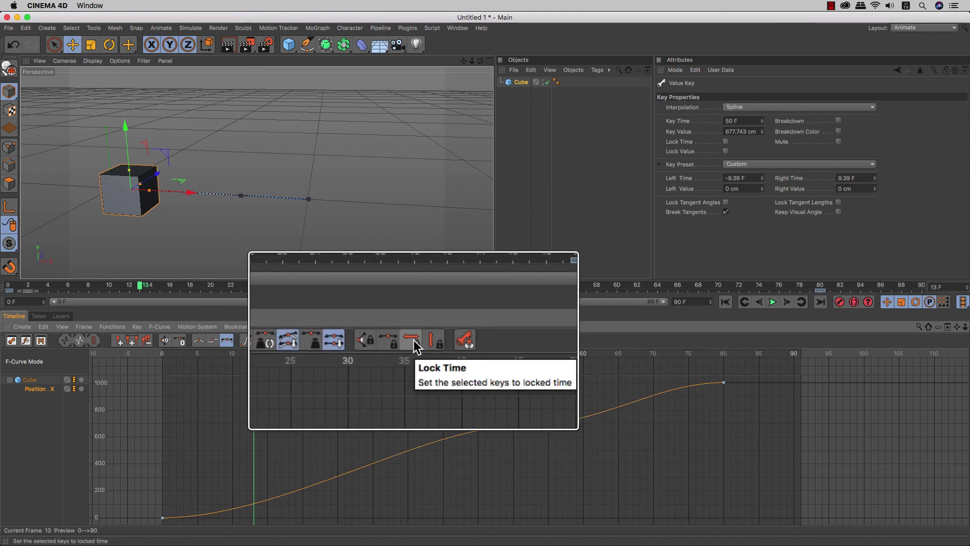
# Lock the time of the frame-50 key, test dragging its value, then undo the change.
pyautogui.click(412, 340)
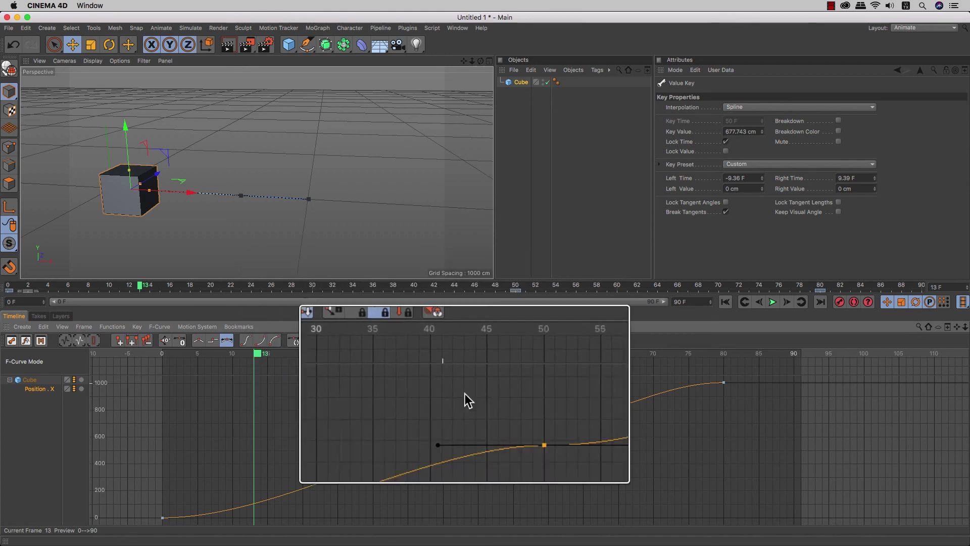
pyautogui.moveTo(509, 433); pyautogui.dragTo(514, 383)
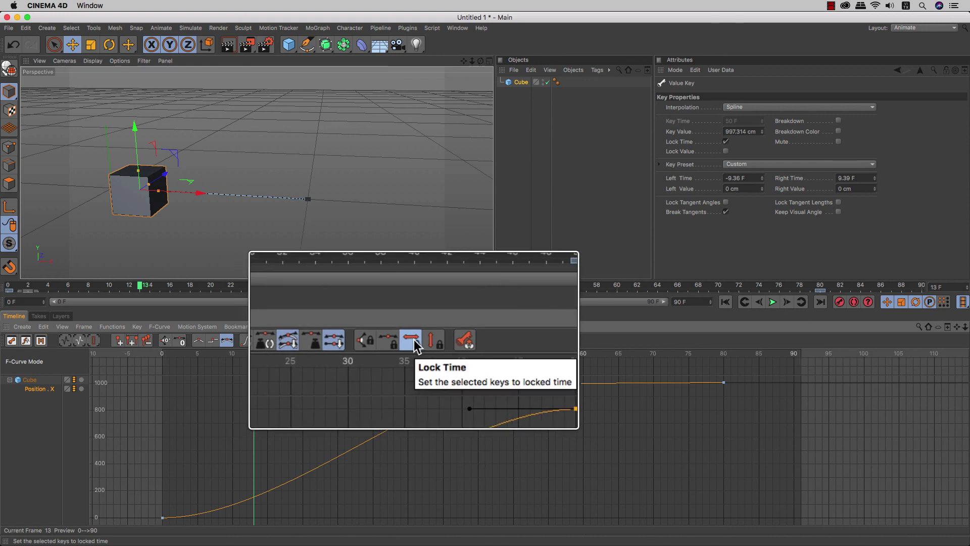
pyautogui.press('super+z')
# Lock the key's value, test shifting it to frame 48, undo, and browse the Animate menu.
pyautogui.click(428, 342)
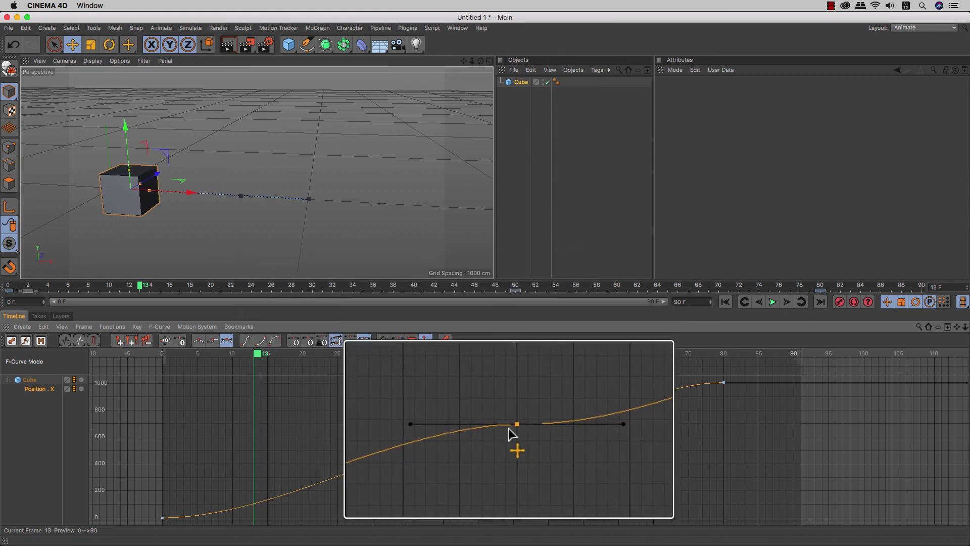
pyautogui.moveTo(508, 428); pyautogui.dragTo(501, 428)
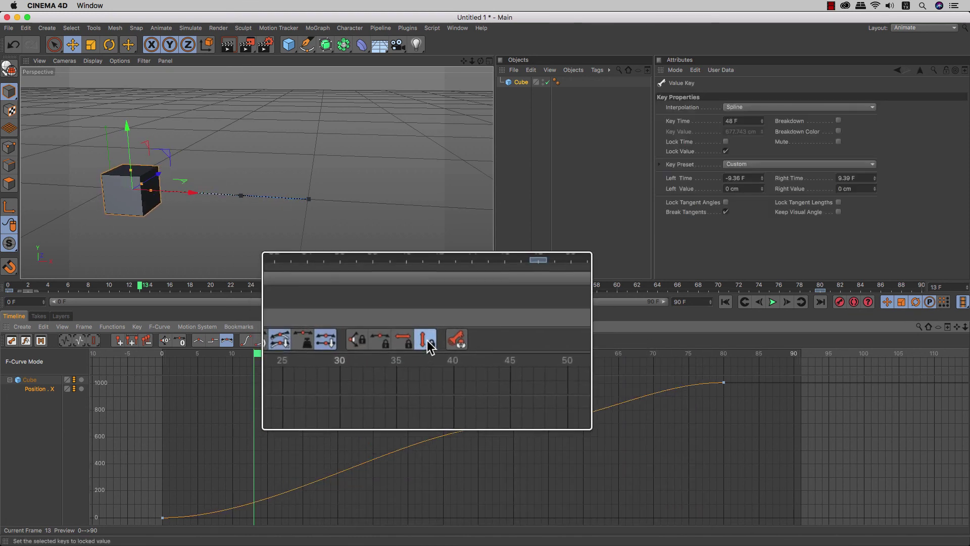
pyautogui.press('super+z')
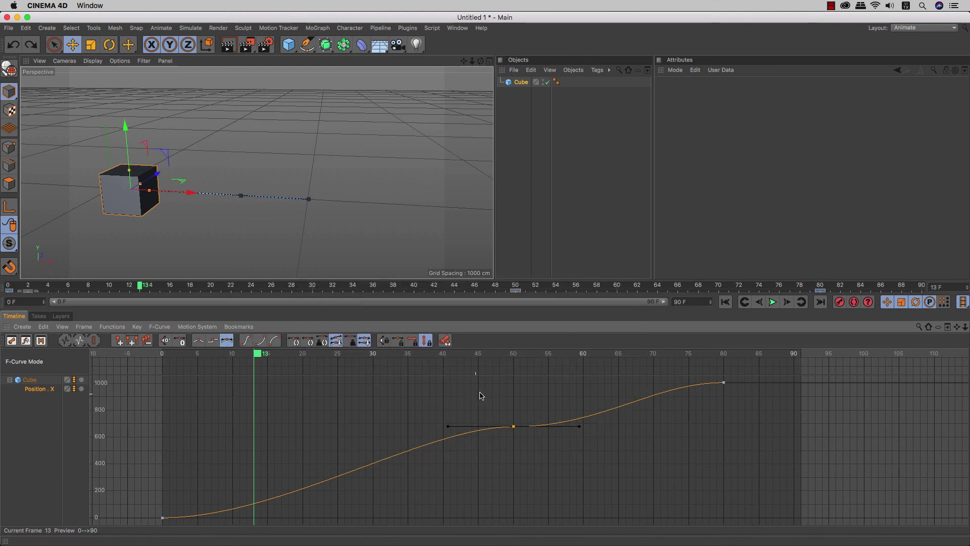
pyautogui.click(160, 28)
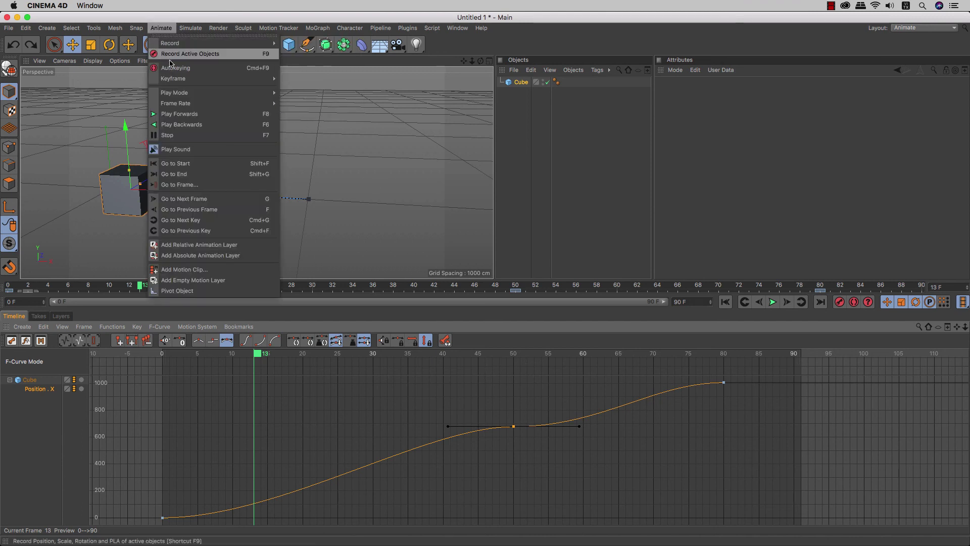
pyautogui.click(485, 319)
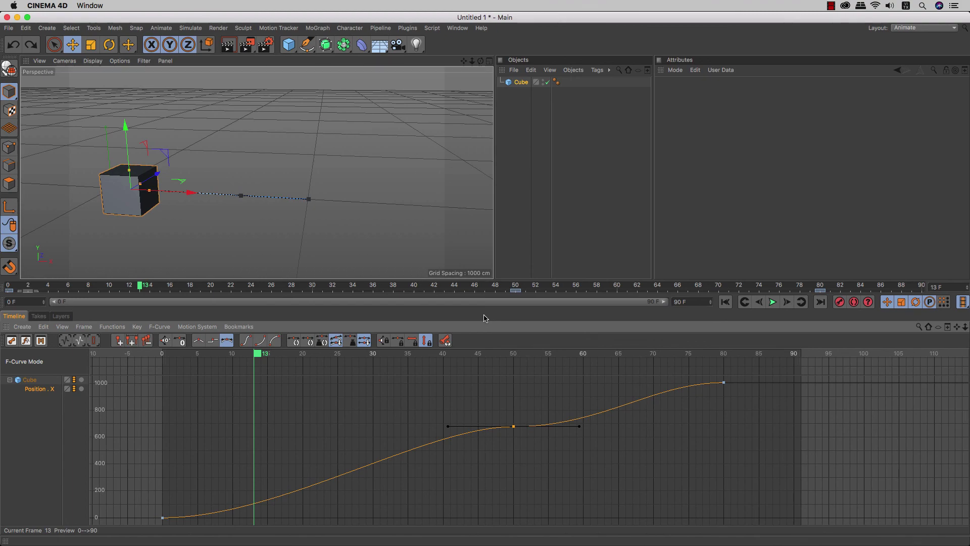